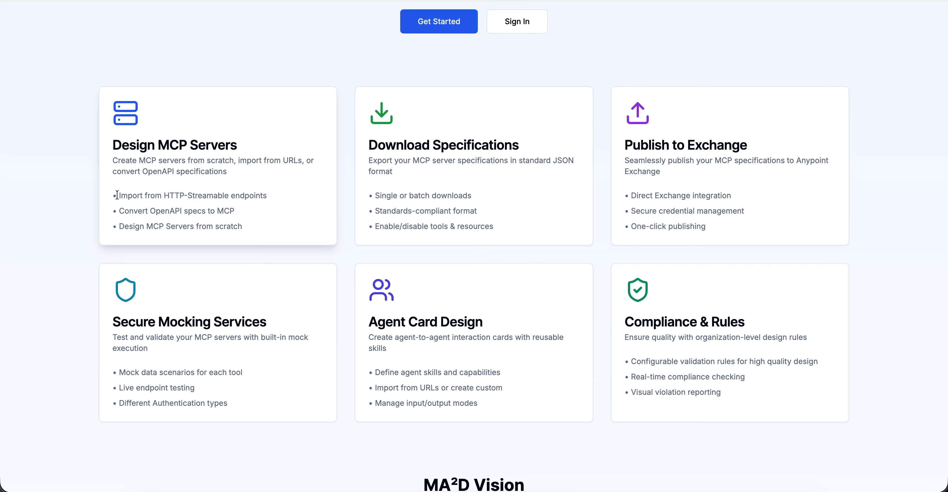
Step: Review the landing page's feature descriptions, the MA²D Vision text and the platform statistics
{"action": "left_click_drag", "start_coordinate": [118, 195], "coordinate": [258, 196]}
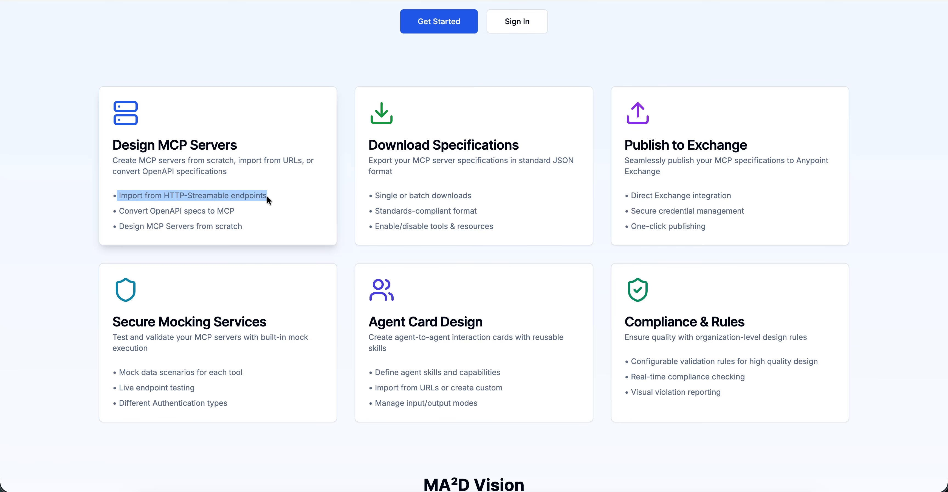
{"action": "left_click", "coordinate": [267, 196]}
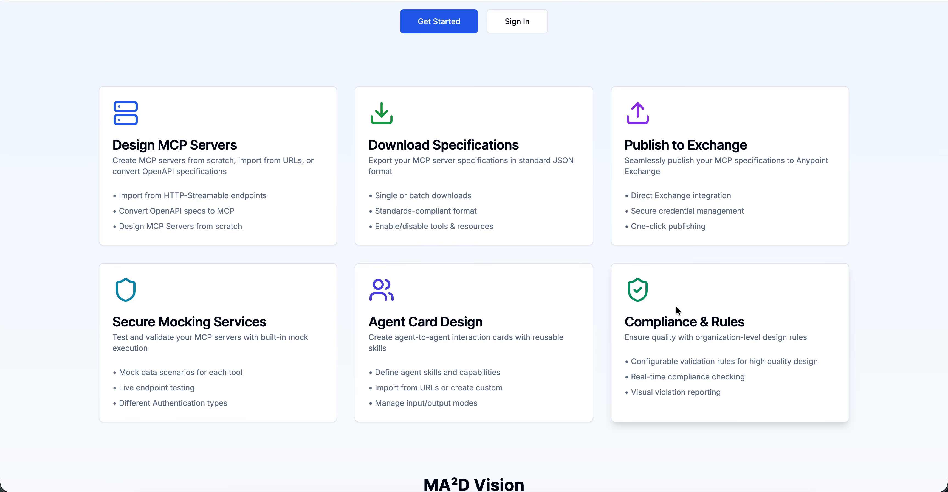
{"action": "scroll", "coordinate": [677, 307], "scroll_direction": "down", "scroll_amount": 1}
{"action": "scroll", "coordinate": [676, 306], "scroll_direction": "down", "scroll_amount": 10}
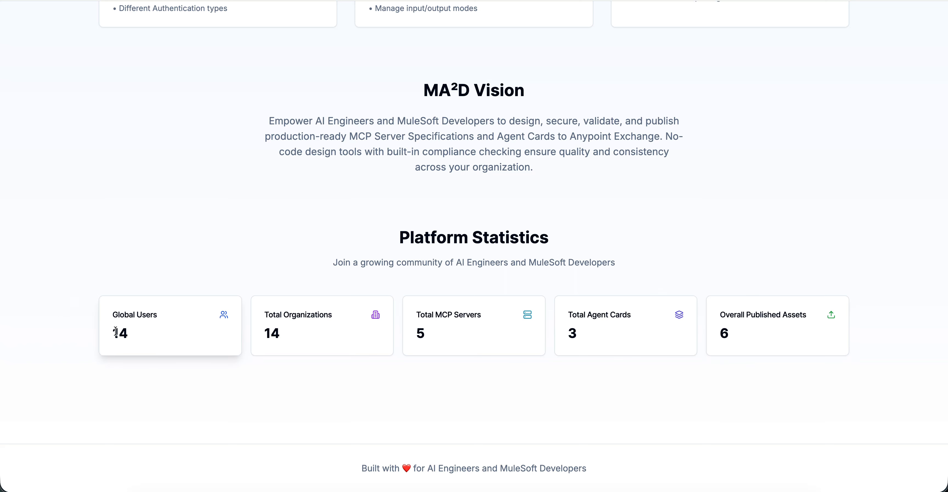
{"action": "scroll", "coordinate": [288, 379], "scroll_direction": "up", "scroll_amount": 4}
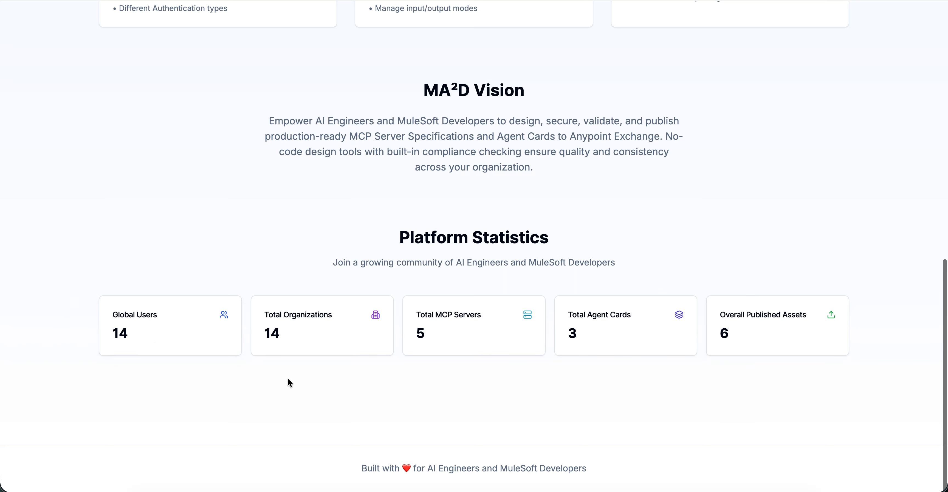
{"action": "scroll", "coordinate": [288, 382], "scroll_direction": "up", "scroll_amount": 10}
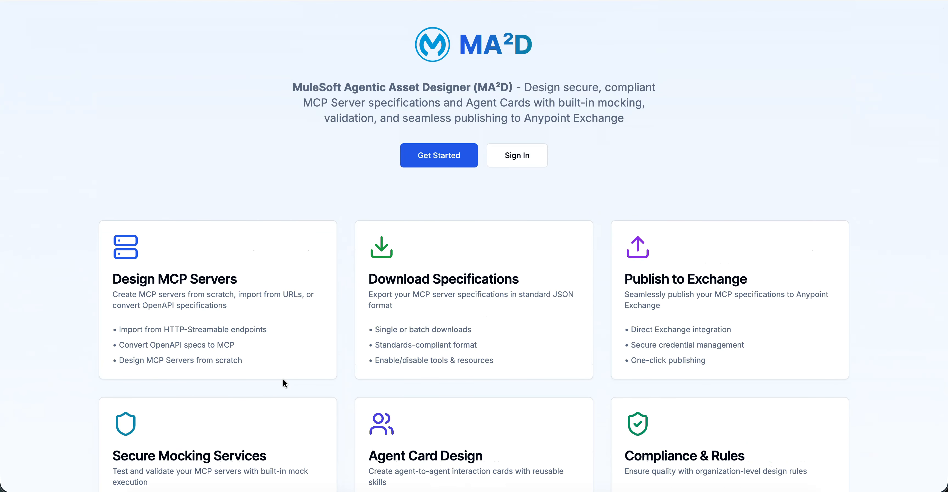
Step: Go to the sign-in form for existing accounts and log in with the account email and password
{"action": "left_click", "coordinate": [460, 150]}
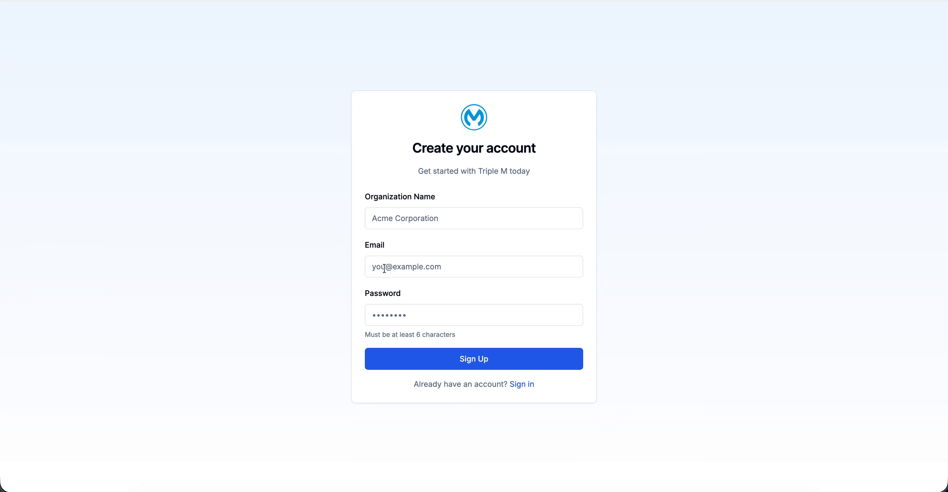
{"action": "left_click", "coordinate": [457, 359]}
{"action": "left_click", "coordinate": [527, 384]}
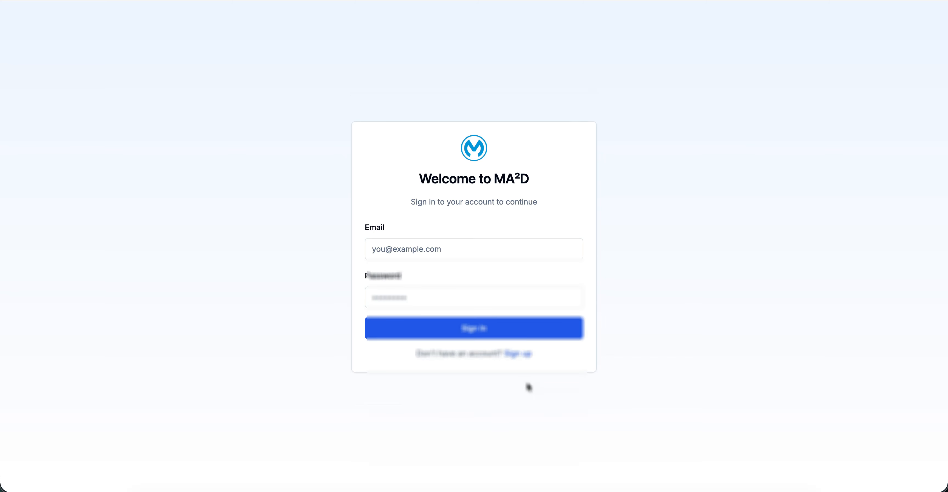
{"action": "left_click", "coordinate": [406, 244]}
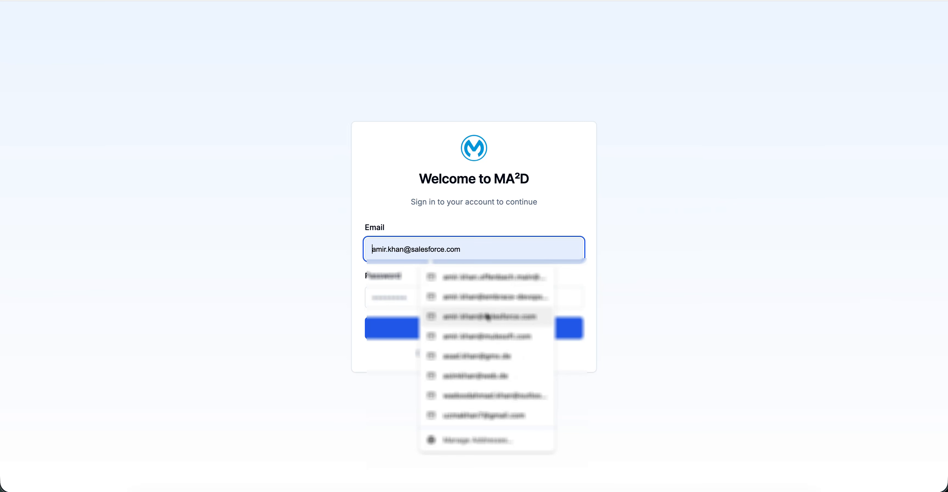
{"action": "left_click", "coordinate": [485, 298]}
{"action": "left_click", "coordinate": [465, 295]}
{"action": "type", "text": "*********"}
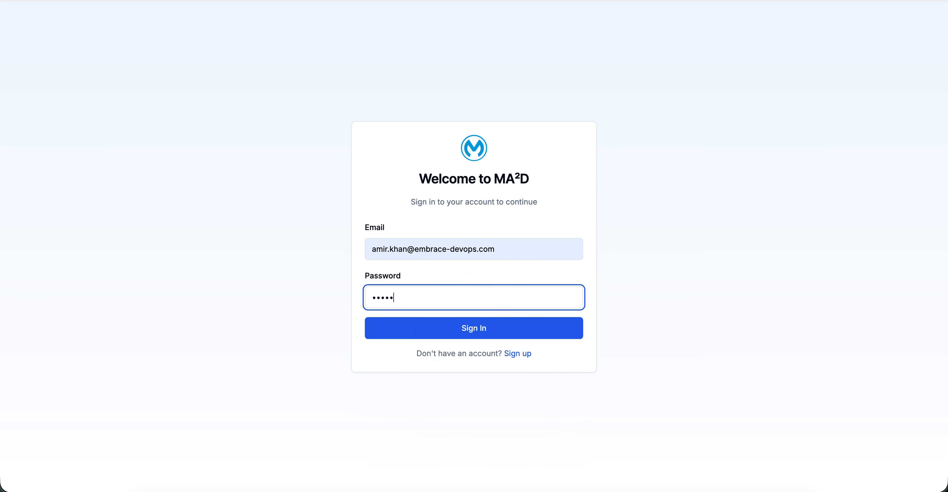
{"action": "left_click", "coordinate": [487, 332]}
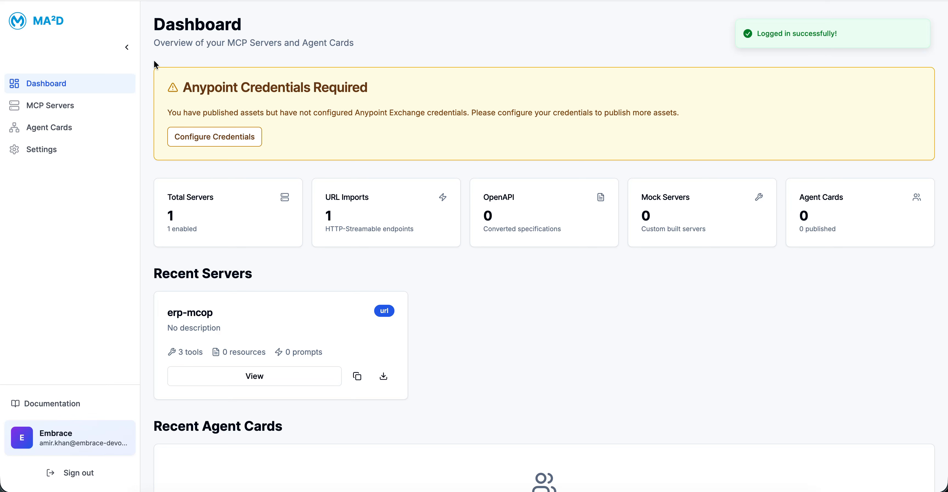
{"action": "left_click", "coordinate": [242, 140]}
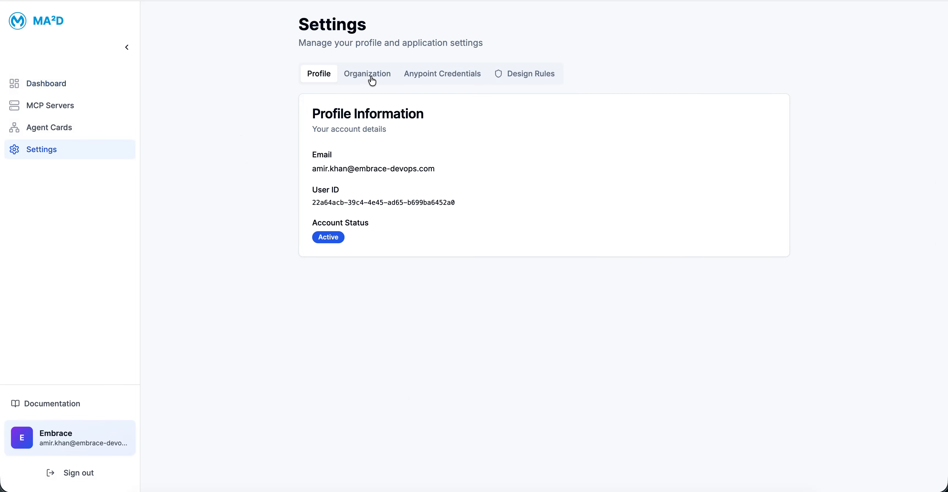
{"action": "left_click", "coordinate": [471, 81]}
{"action": "left_click", "coordinate": [414, 176]}
{"action": "left_click", "coordinate": [400, 208]}
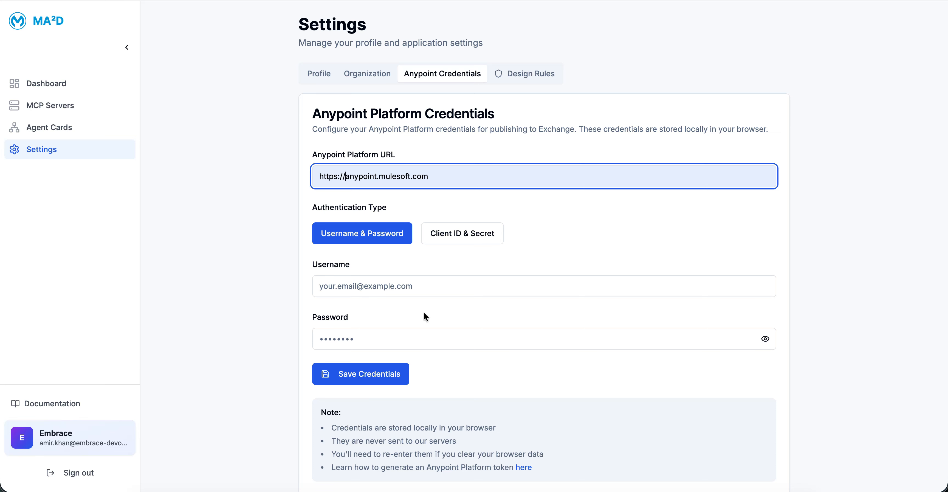
Step: Enter the Anypoint account's username and password and save the credentials
{"action": "left_click", "coordinate": [392, 287]}
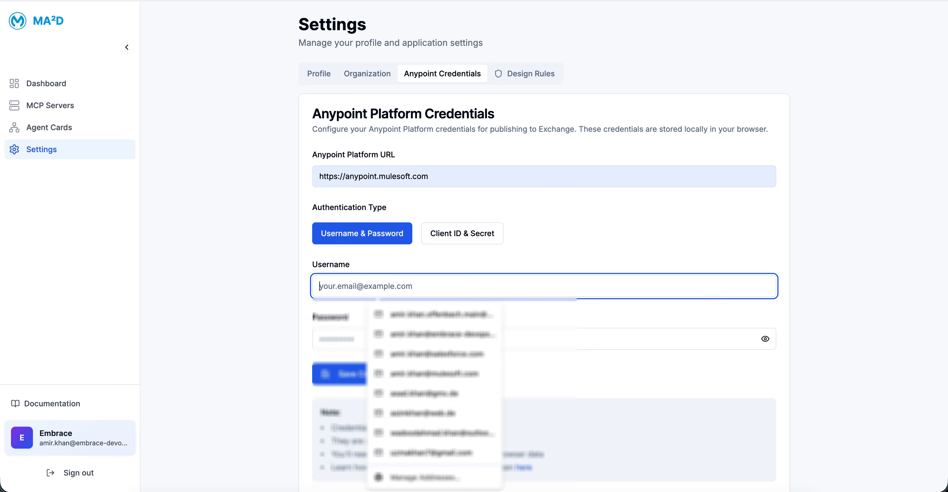
{"action": "type", "text": "admin"}
{"action": "left_click", "coordinate": [396, 311]}
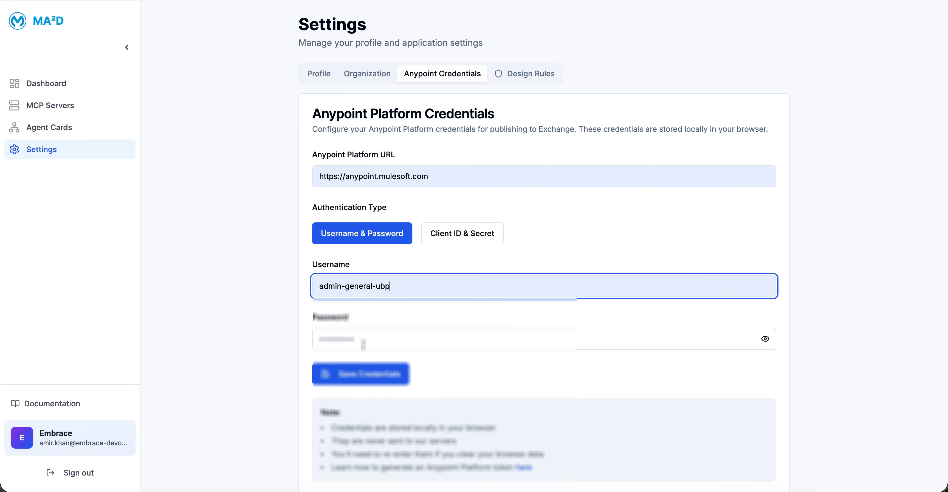
{"action": "left_click", "coordinate": [362, 339]}
{"action": "type", "text": "********"}
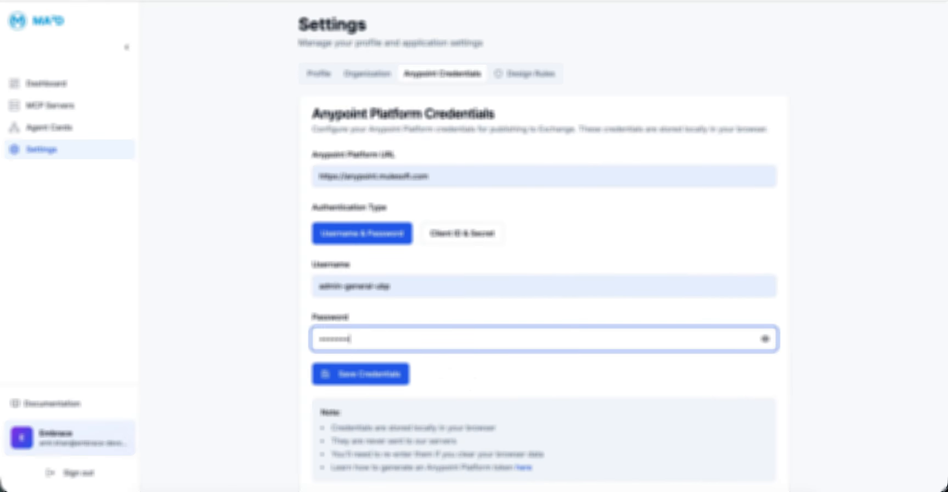
{"action": "key", "text": "ctrl+Up"}
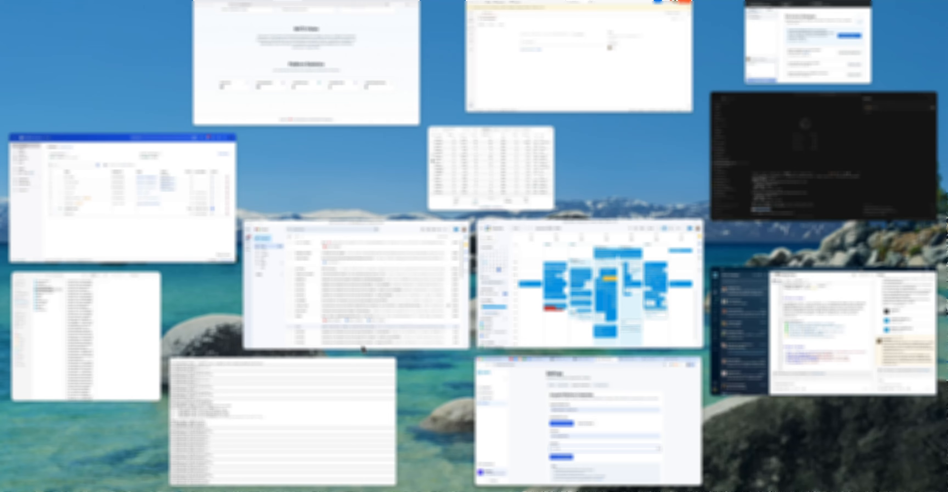
{"action": "key", "text": "ctrl+Up"}
{"action": "double_click", "coordinate": [389, 341]}
{"action": "type", "text": "*********"}
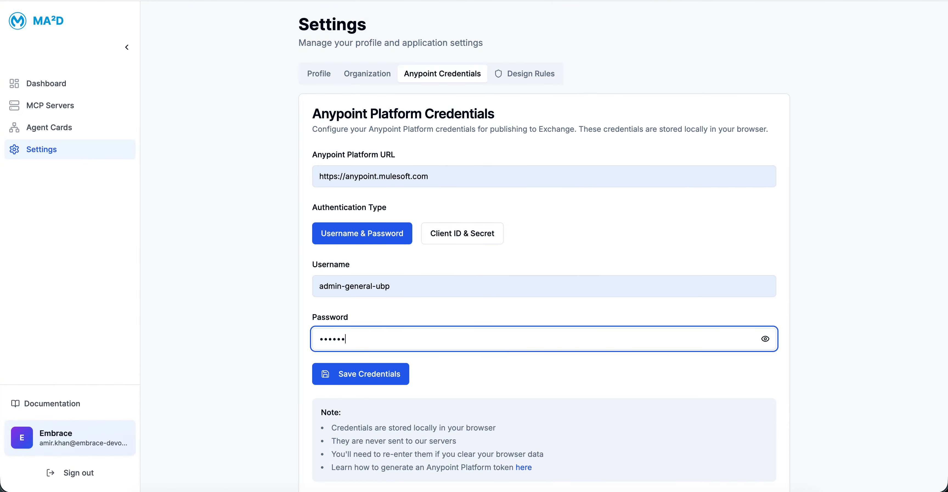
{"action": "left_click", "coordinate": [383, 379]}
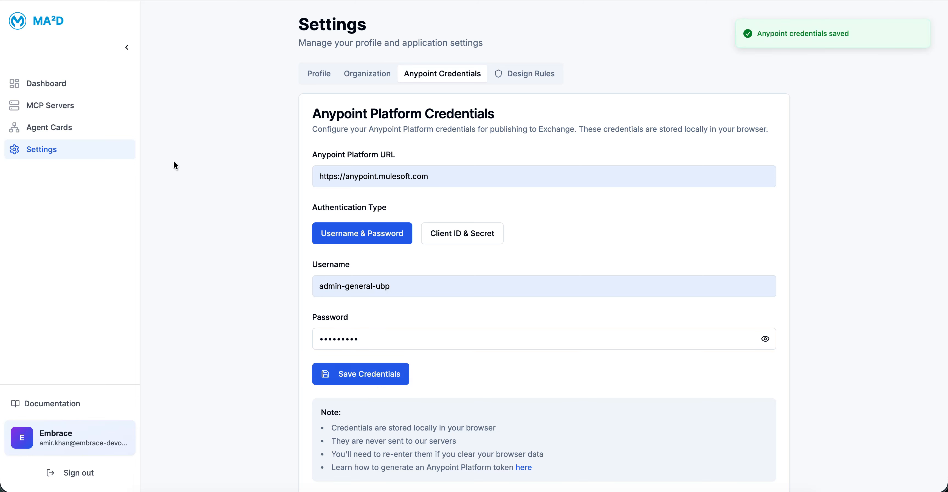
Step: Delete the erp-mcop server from the MCP Servers list
{"action": "left_click", "coordinate": [82, 95]}
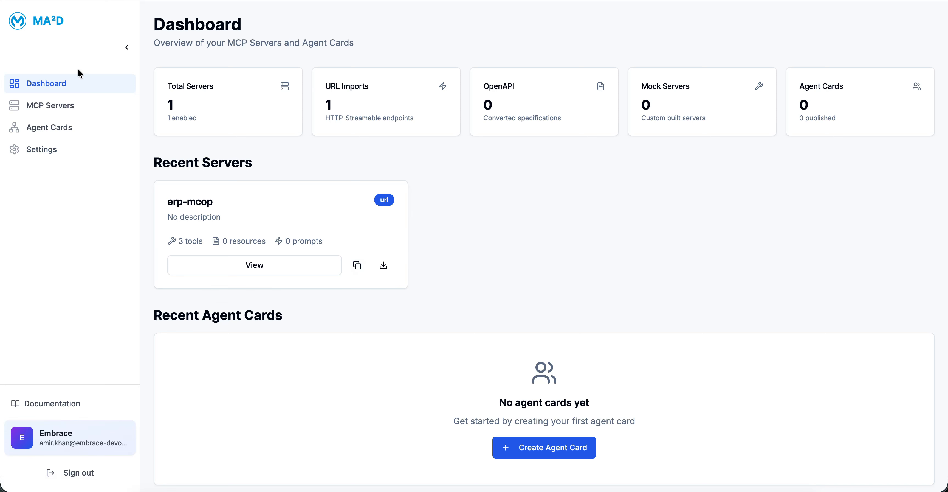
{"action": "left_click", "coordinate": [80, 110]}
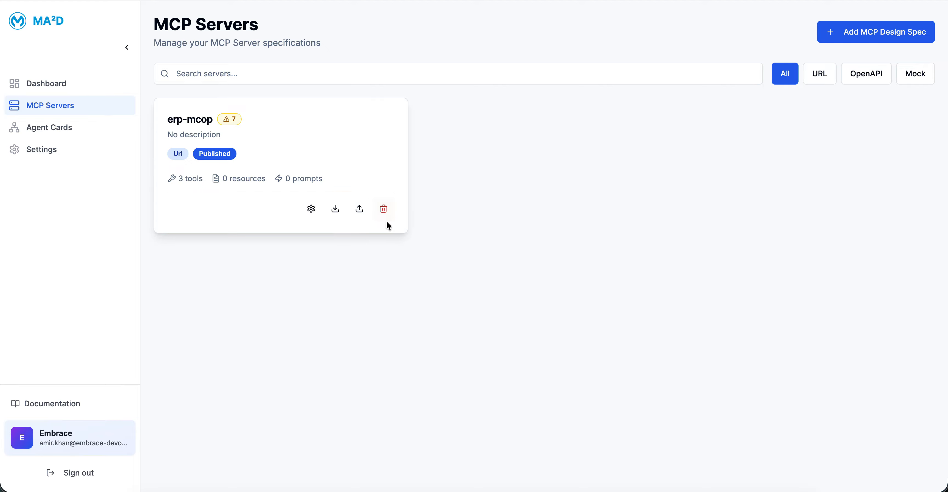
{"action": "left_click", "coordinate": [384, 209]}
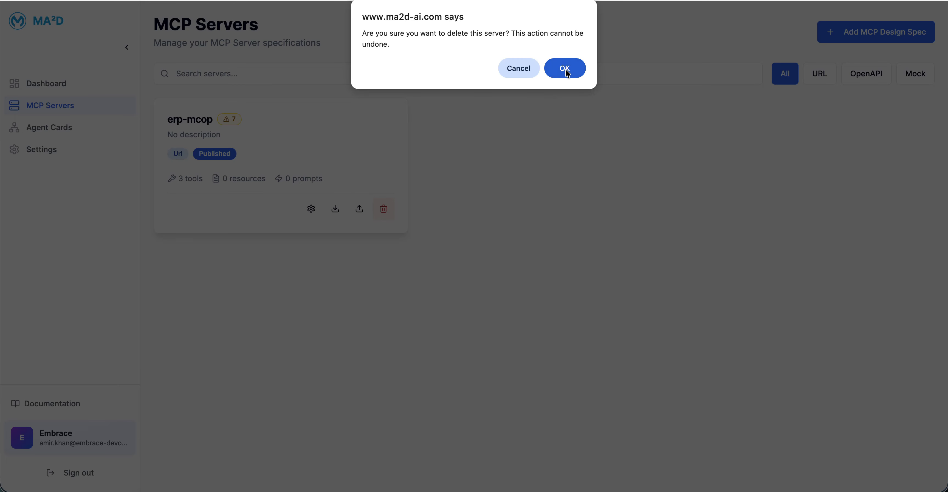
{"action": "left_click", "coordinate": [566, 68]}
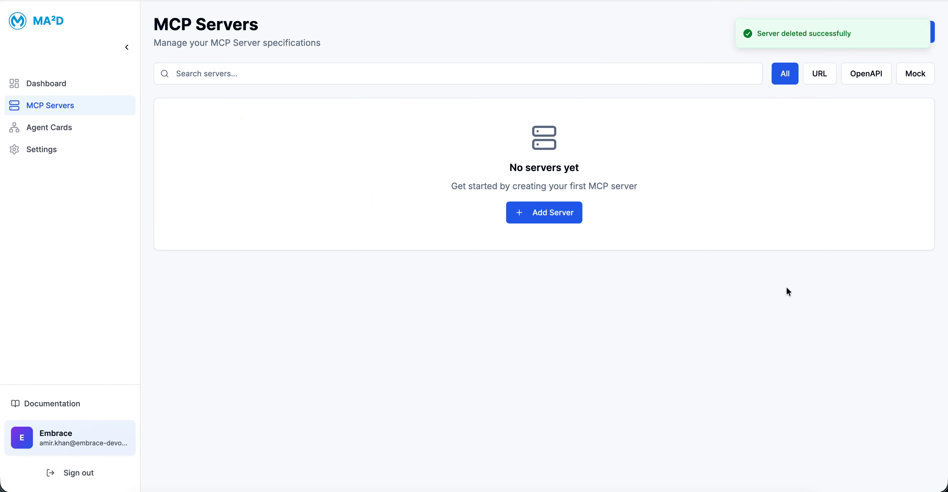
{"action": "left_click", "coordinate": [545, 217]}
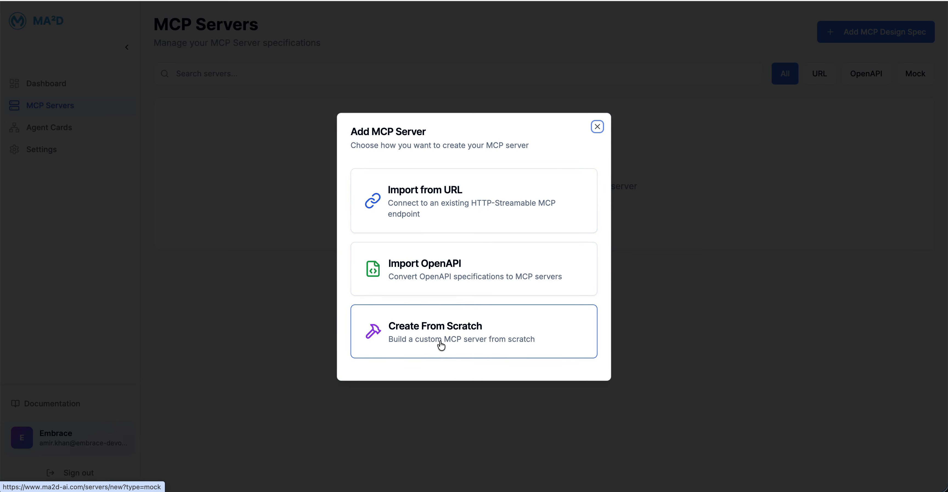
{"action": "left_click", "coordinate": [474, 204]}
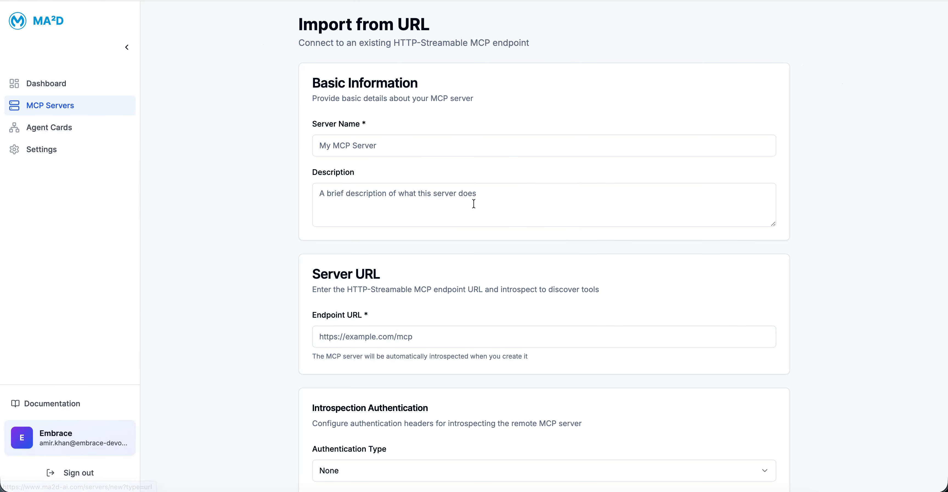
{"action": "left_click", "coordinate": [353, 146]}
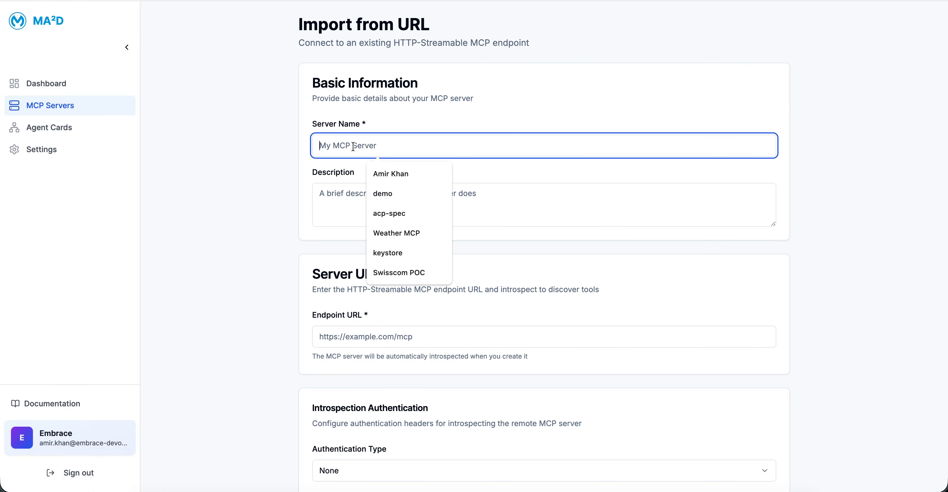
{"action": "type", "text": "Import-from-url"}
{"action": "left_click", "coordinate": [393, 336]}
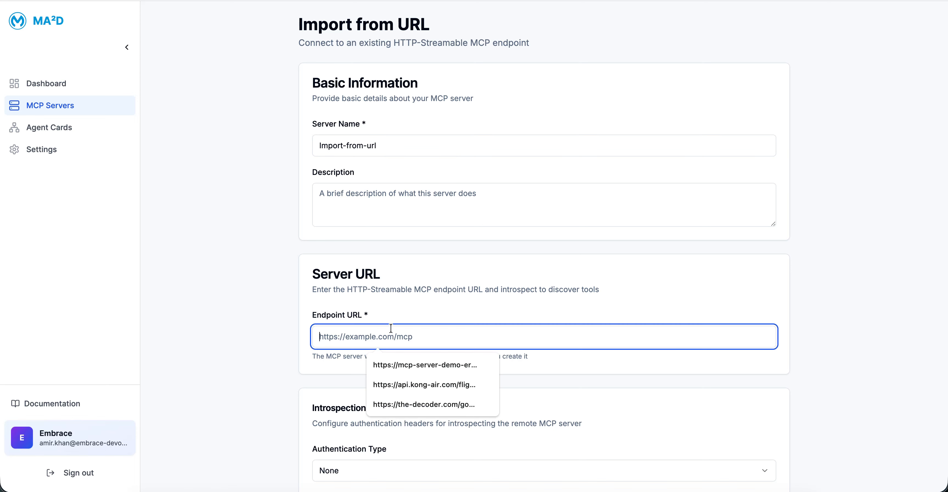
{"action": "left_click", "coordinate": [409, 362]}
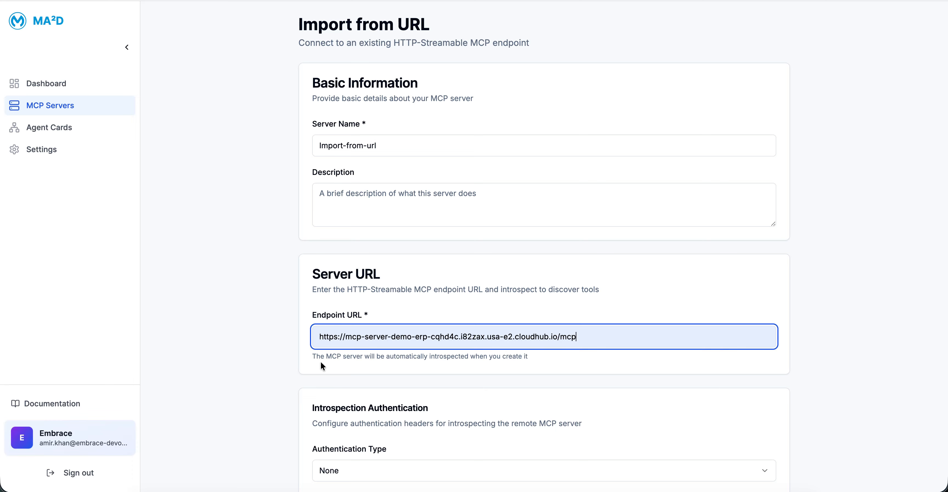
Step: Keep the introspection authentication type at None, and introspect and create the server
{"action": "scroll", "coordinate": [322, 365], "scroll_direction": "down", "scroll_amount": 3}
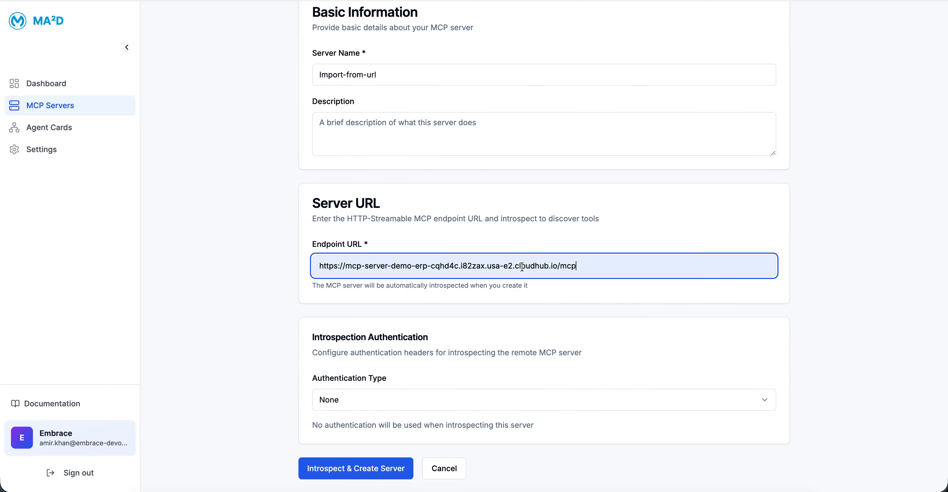
{"action": "left_click", "coordinate": [350, 412]}
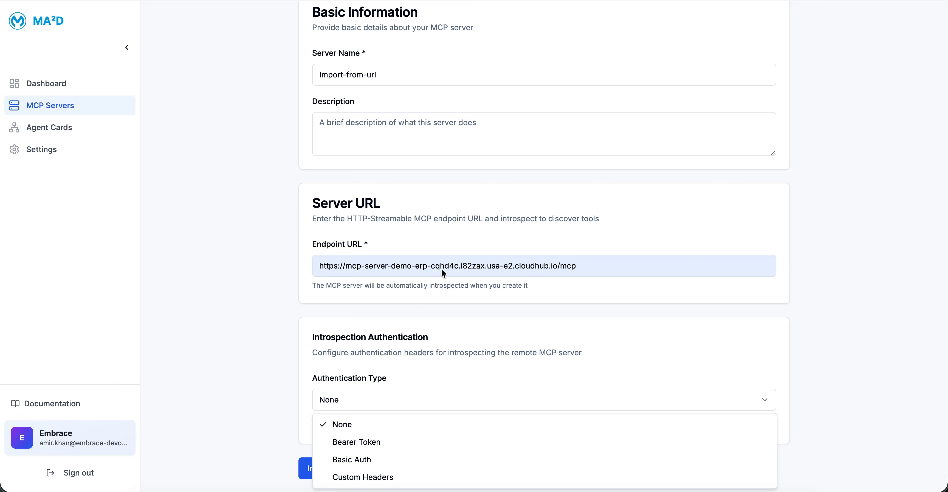
{"action": "left_click", "coordinate": [413, 337]}
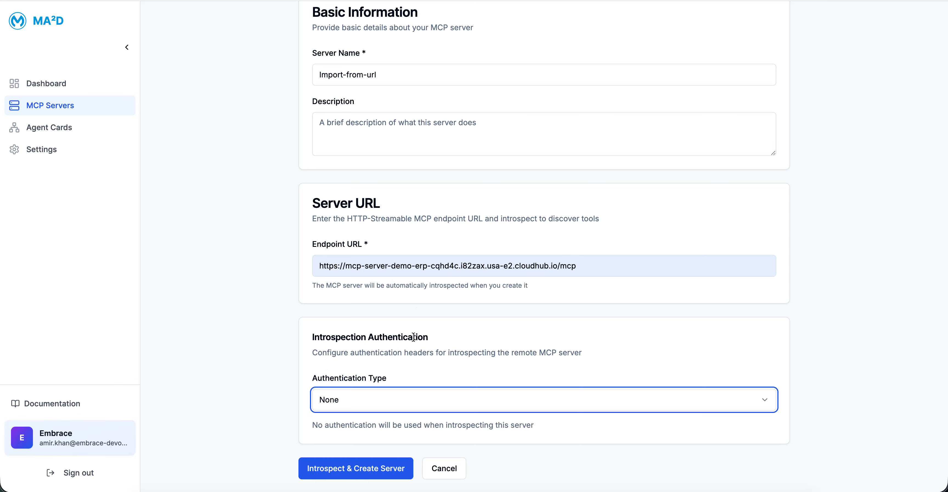
{"action": "left_click", "coordinate": [390, 471]}
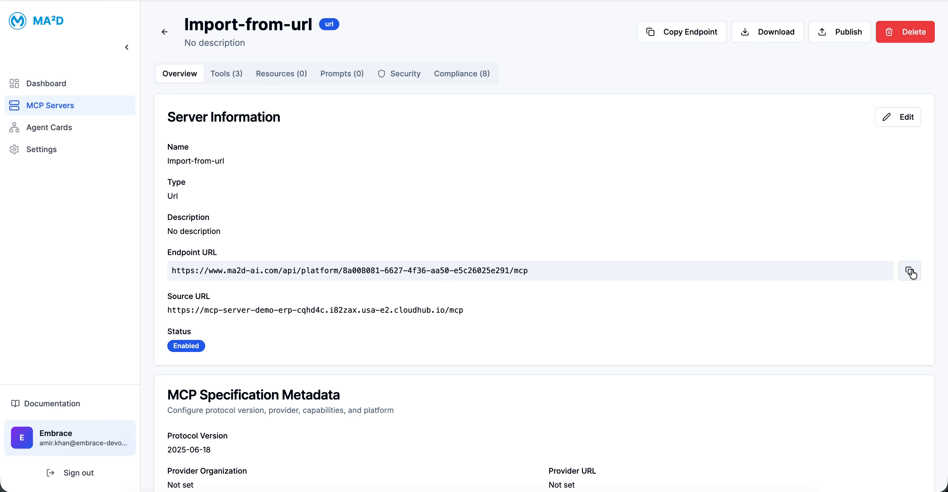
Step: Show the imported server's tools and copy the server's endpoint URL
{"action": "left_click", "coordinate": [226, 76]}
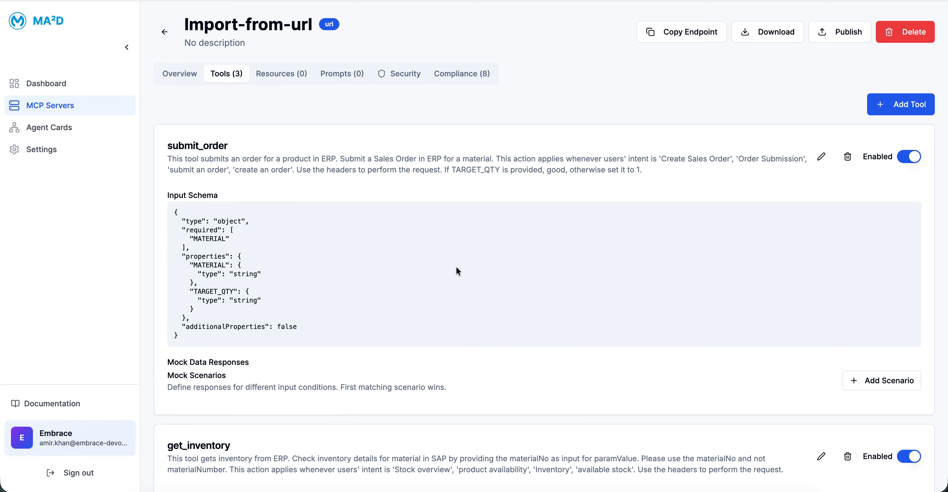
{"action": "left_click", "coordinate": [682, 31]}
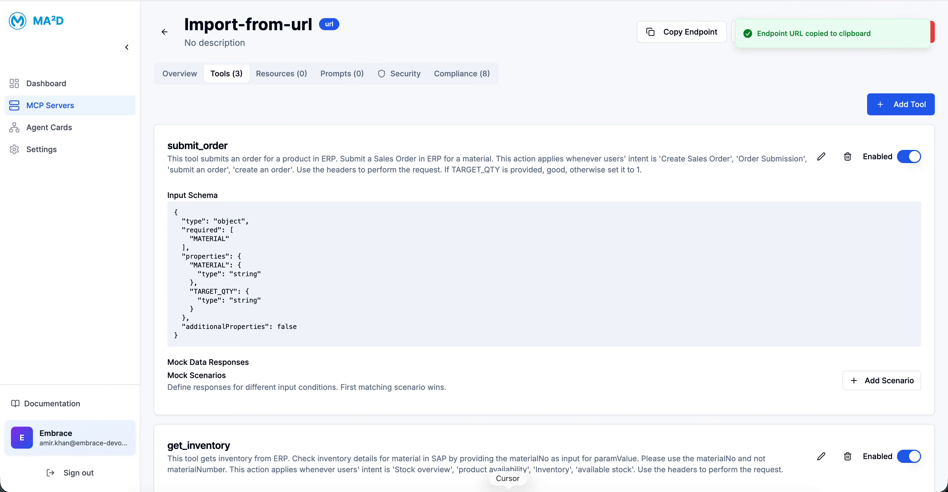
Step: Switch to Postman
{"action": "left_click", "coordinate": [595, 490]}
{"action": "left_click", "coordinate": [146, 65]}
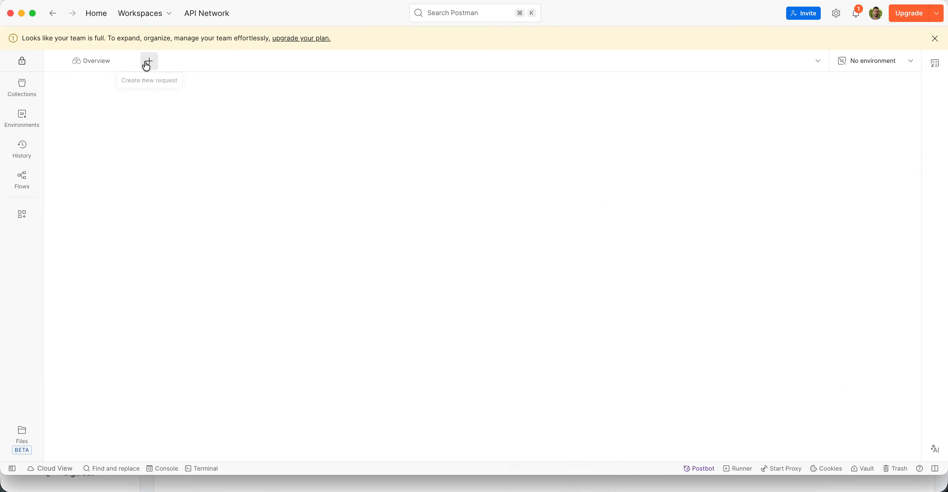
{"action": "left_click", "coordinate": [89, 112]}
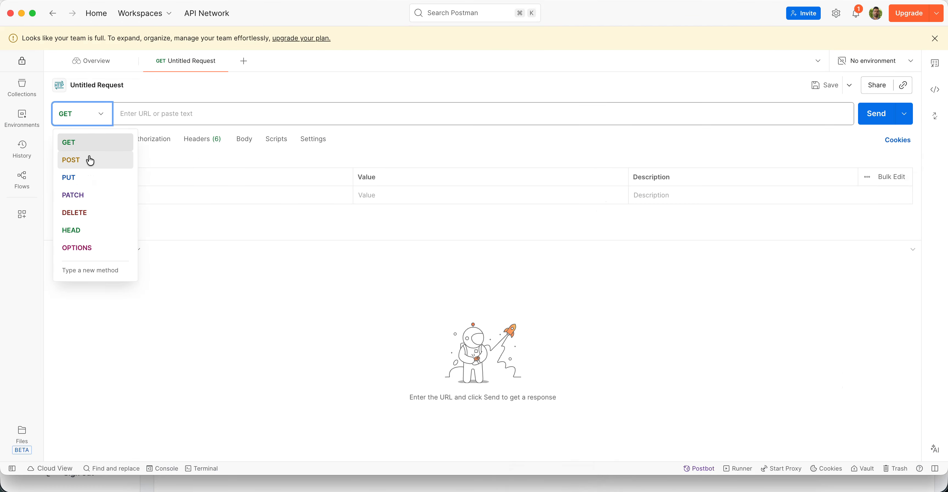
{"action": "left_click", "coordinate": [183, 121]}
{"action": "key", "text": "super+v"}
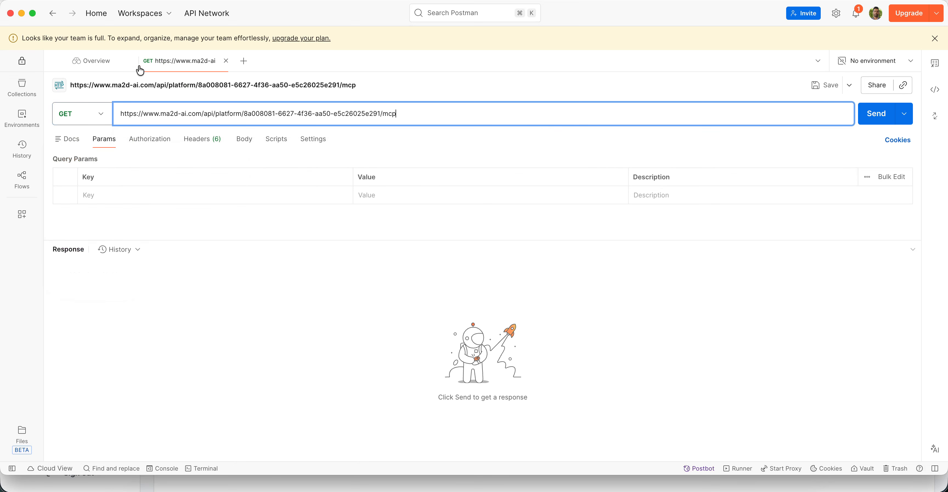
{"action": "left_click", "coordinate": [226, 60]}
{"action": "left_click", "coordinate": [384, 309]}
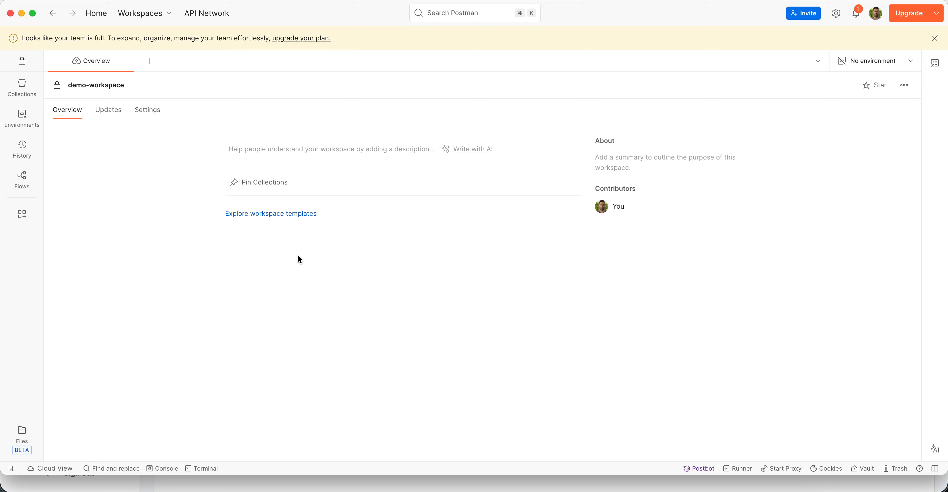
Step: Create a new MCP request with the copied server endpoint URL and connect to load the server's tools
{"action": "left_click", "coordinate": [149, 61]}
{"action": "left_click", "coordinate": [61, 90]}
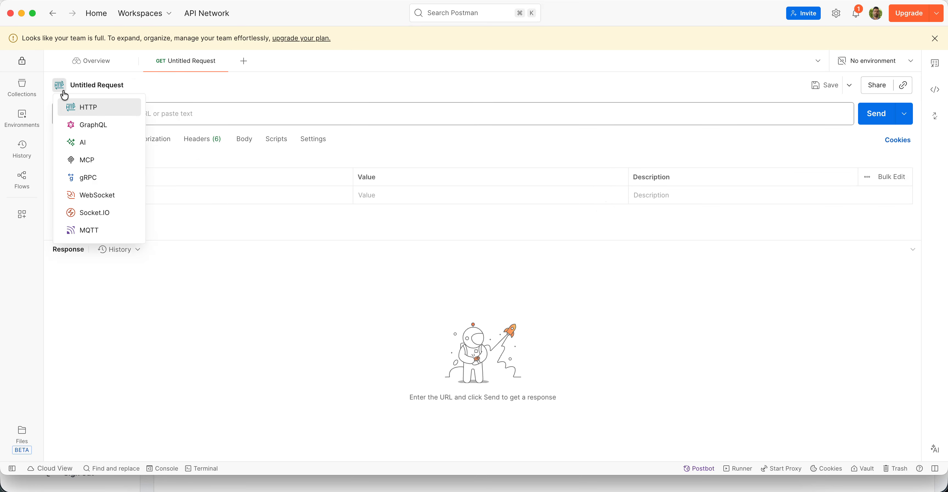
{"action": "left_click", "coordinate": [85, 157]}
{"action": "left_click", "coordinate": [183, 117]}
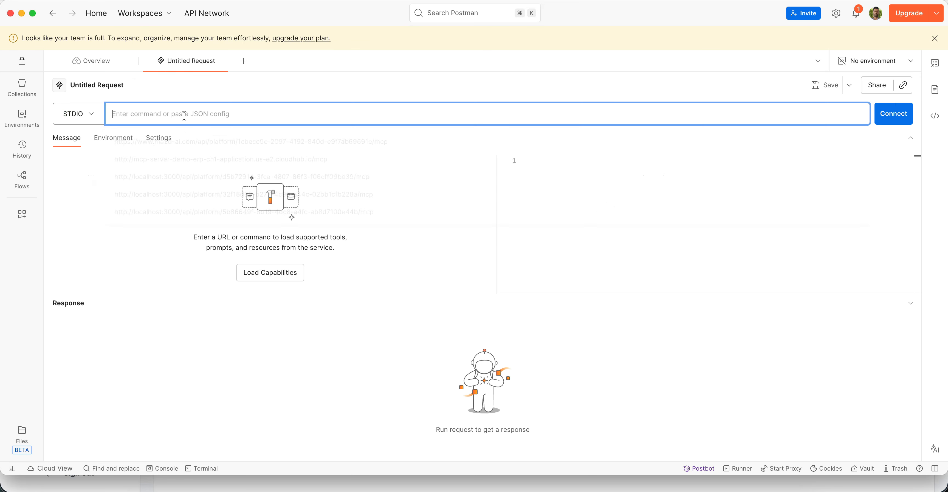
{"action": "key", "text": "super+v"}
{"action": "left_click", "coordinate": [892, 115]}
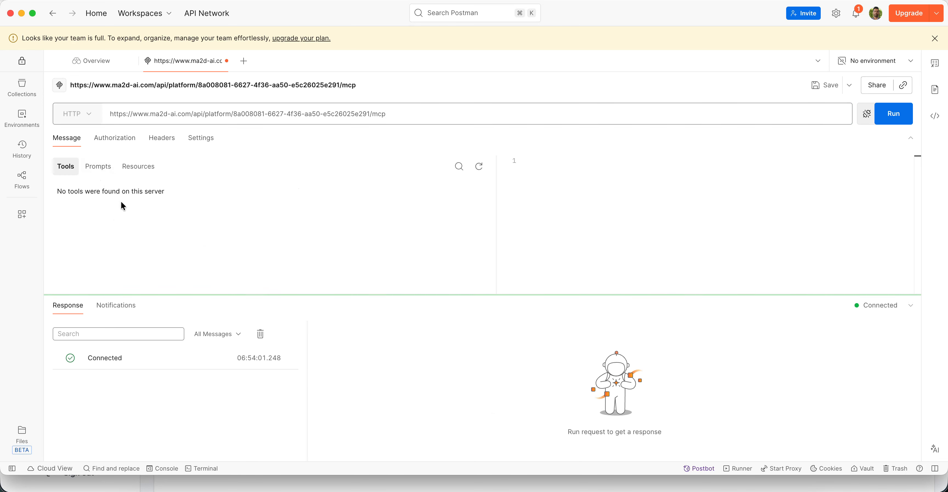
{"action": "scroll", "coordinate": [172, 239], "scroll_direction": "down", "scroll_amount": 3}
{"action": "scroll", "coordinate": [172, 239], "scroll_direction": "up", "scroll_amount": 3}
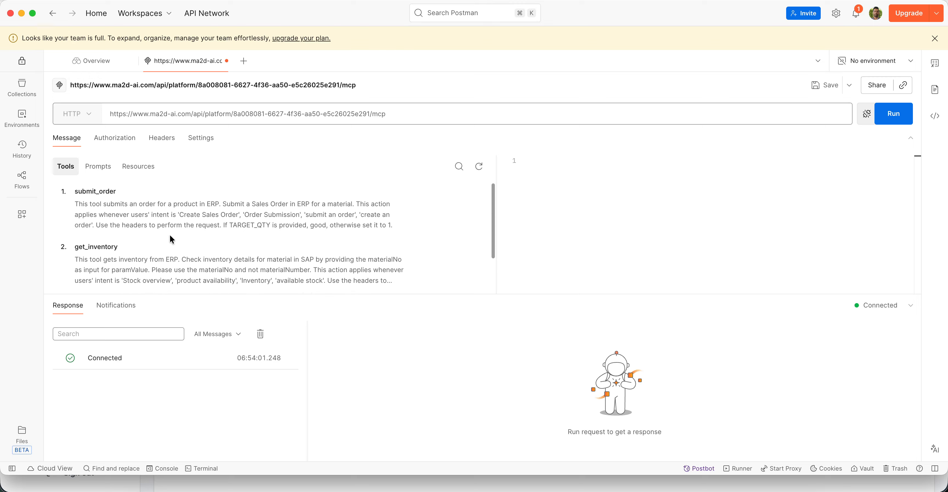
Step: Disable the submit_order tool in MA²D and refresh the server's tool list in Postman to check it
{"action": "key", "text": "super+Tab"}
{"action": "left_click", "coordinate": [910, 157]}
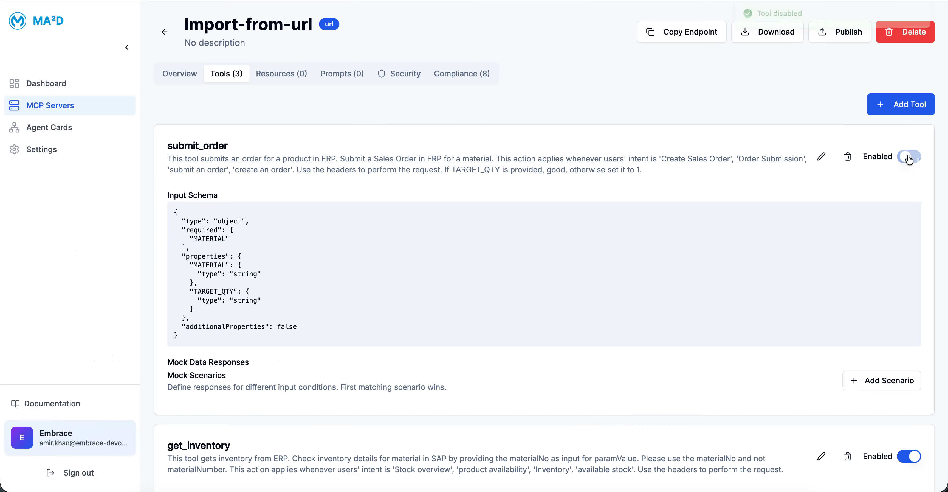
{"action": "key", "text": "super+Tab"}
{"action": "left_click", "coordinate": [479, 166]}
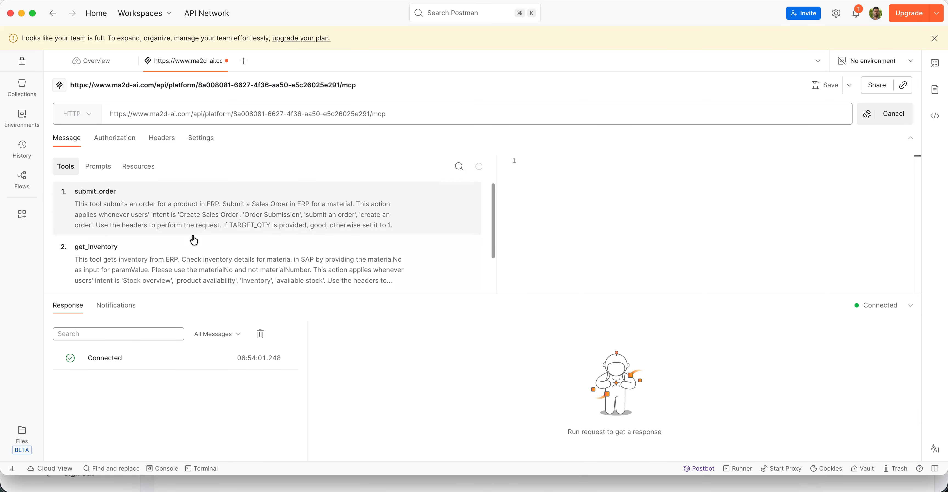
{"action": "scroll", "coordinate": [239, 243], "scroll_direction": "down", "scroll_amount": 2}
{"action": "scroll", "coordinate": [250, 262], "scroll_direction": "up", "scroll_amount": 2}
Step: Return to MA²D and re-enable the submit_order tool
{"action": "key", "text": "super+Tab"}
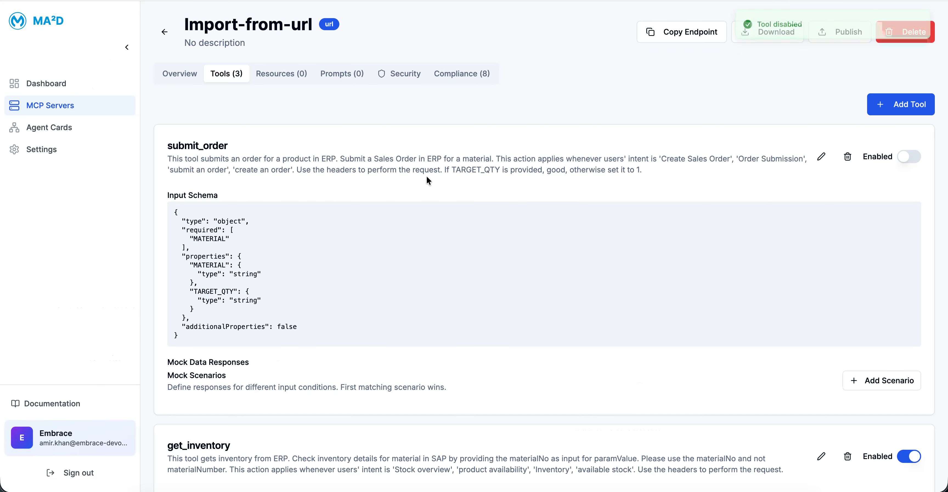
{"action": "left_click", "coordinate": [908, 157]}
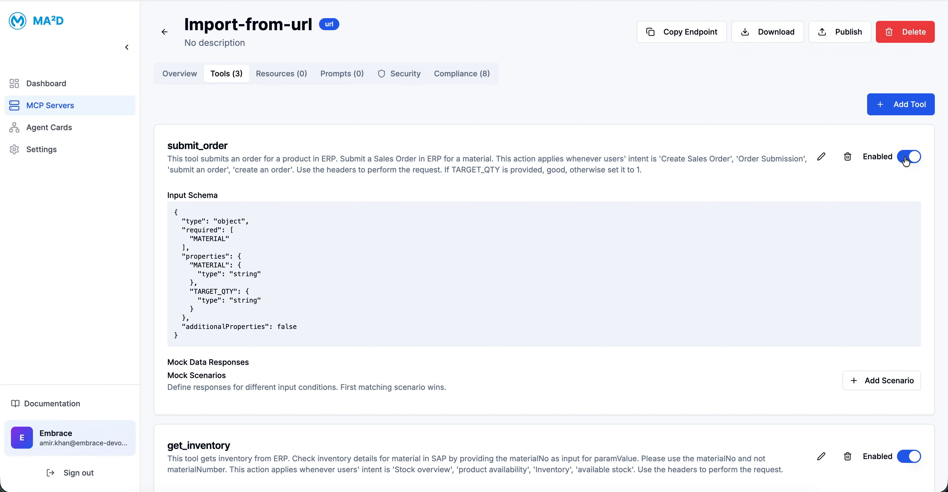
Step: Look through the imported server's tools and examine the editable details and input schema properties of submit_order without changing them
{"action": "scroll", "coordinate": [906, 161], "scroll_direction": "down", "scroll_amount": 5}
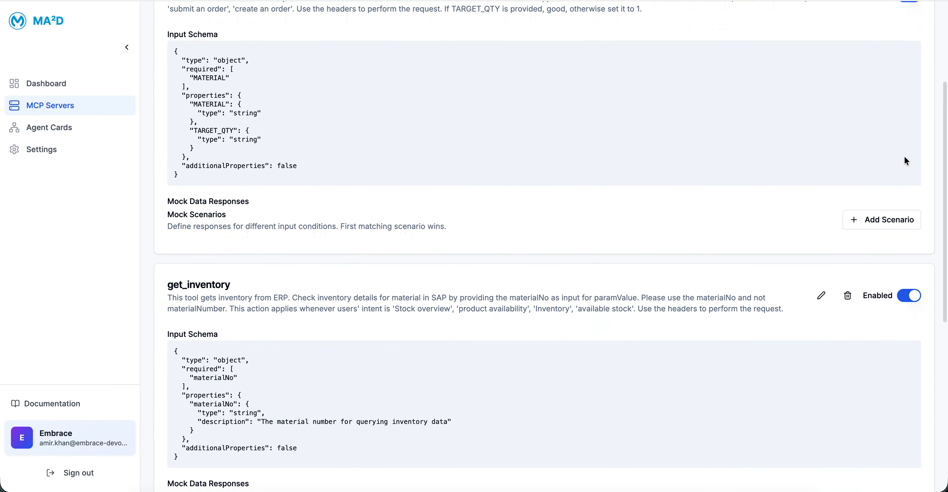
{"action": "scroll", "coordinate": [904, 157], "scroll_direction": "down", "scroll_amount": 4}
{"action": "scroll", "coordinate": [905, 157], "scroll_direction": "up", "scroll_amount": 8}
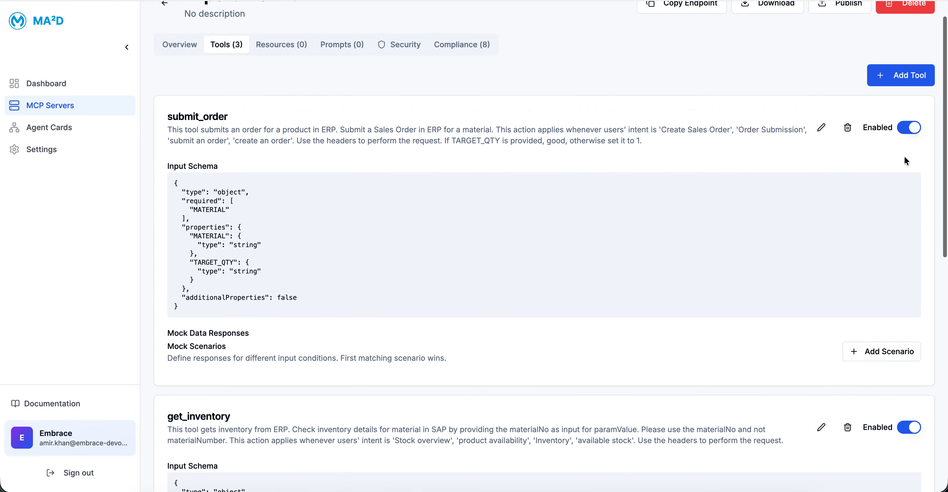
{"action": "scroll", "coordinate": [904, 155], "scroll_direction": "up", "scroll_amount": 1}
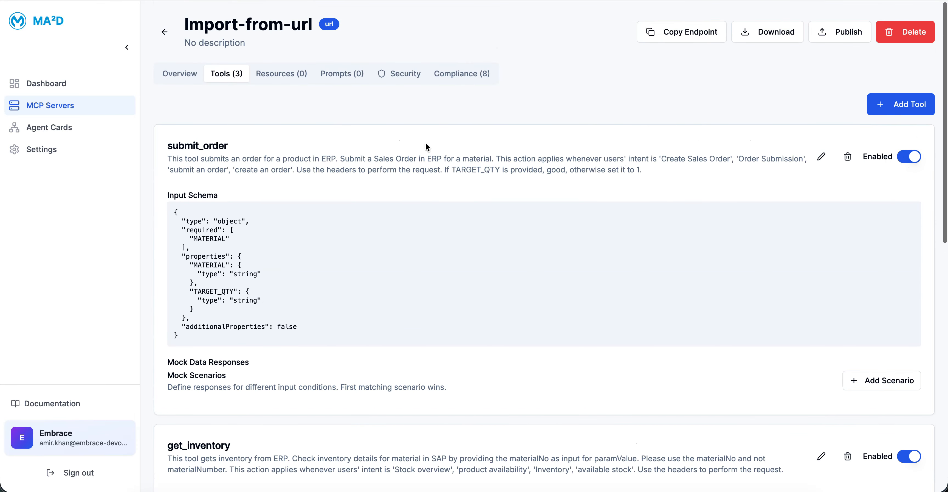
{"action": "left_click", "coordinate": [822, 161]}
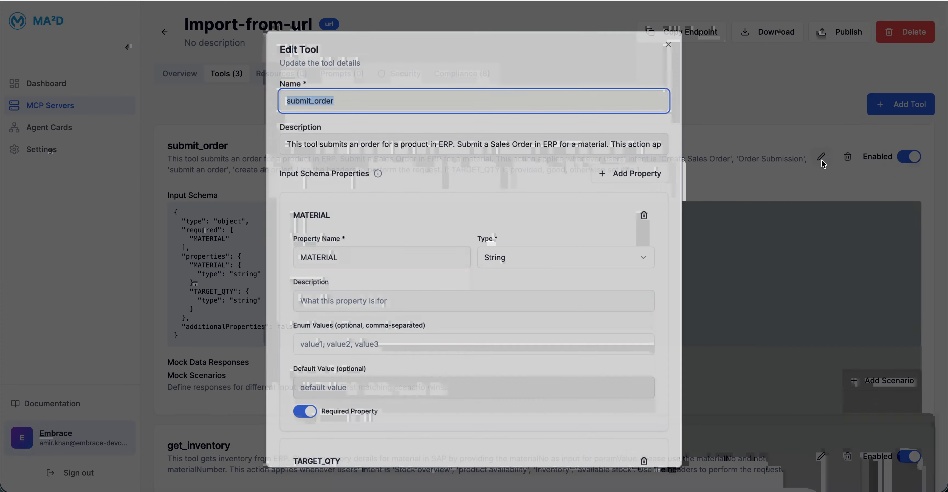
{"action": "scroll", "coordinate": [367, 239], "scroll_direction": "down", "scroll_amount": 10}
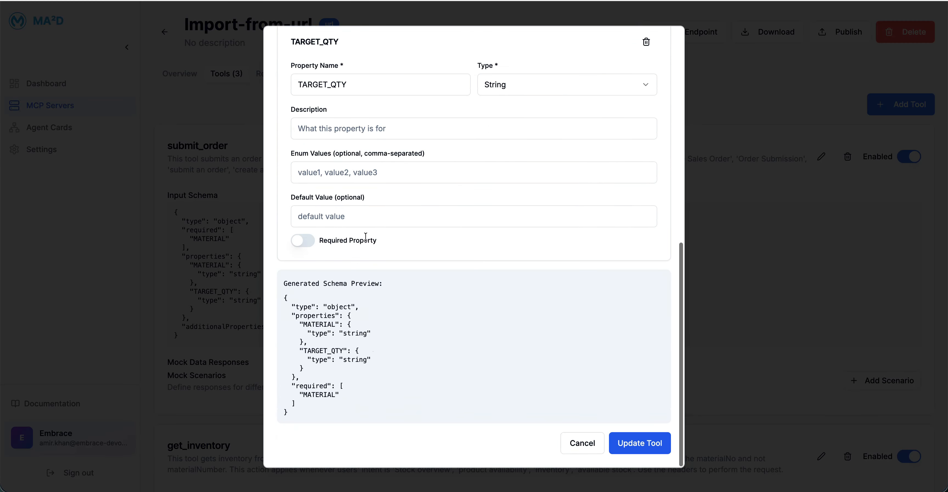
{"action": "scroll", "coordinate": [365, 239], "scroll_direction": "up", "scroll_amount": 10}
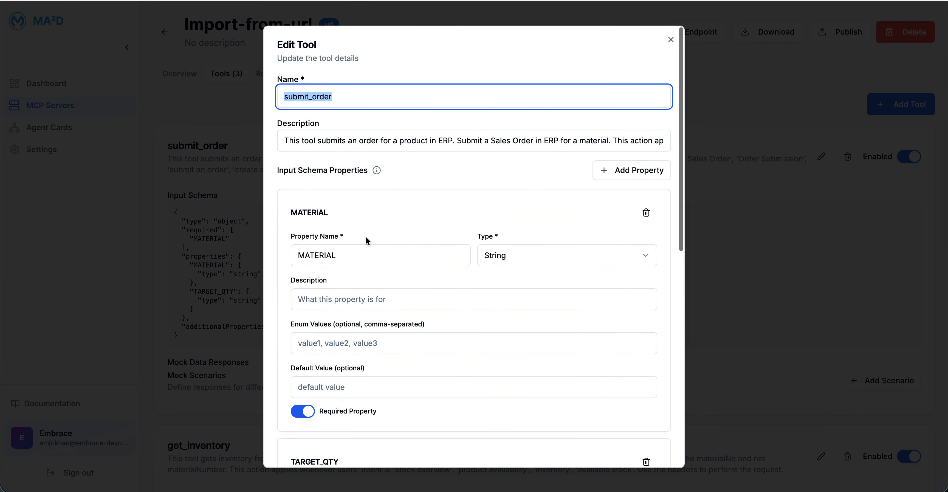
{"action": "left_click", "coordinate": [668, 41]}
{"action": "scroll", "coordinate": [708, 303], "scroll_direction": "down", "scroll_amount": 8}
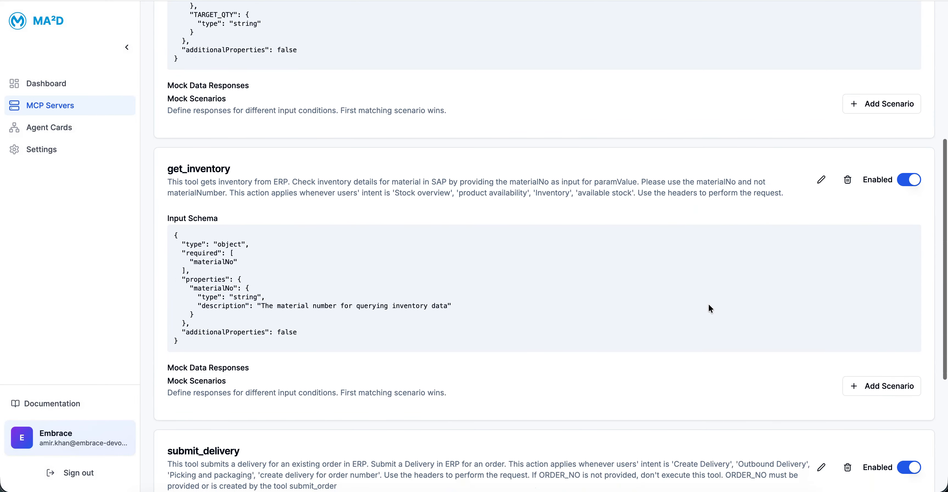
{"action": "scroll", "coordinate": [864, 102], "scroll_direction": "down", "scroll_amount": 3}
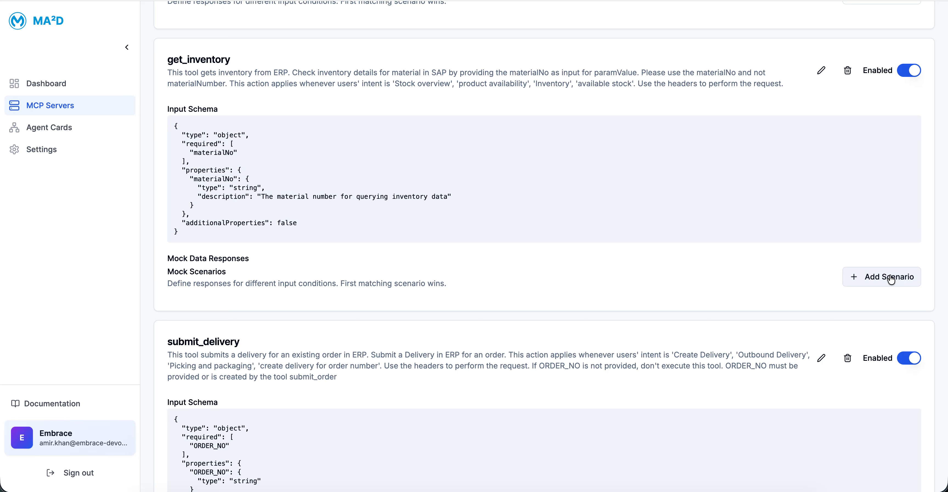
{"action": "left_click", "coordinate": [890, 278]}
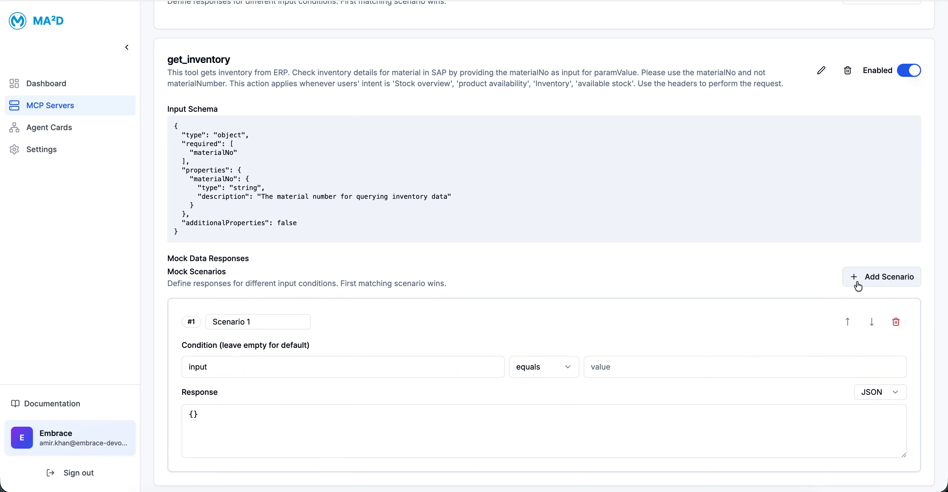
{"action": "left_click", "coordinate": [895, 323]}
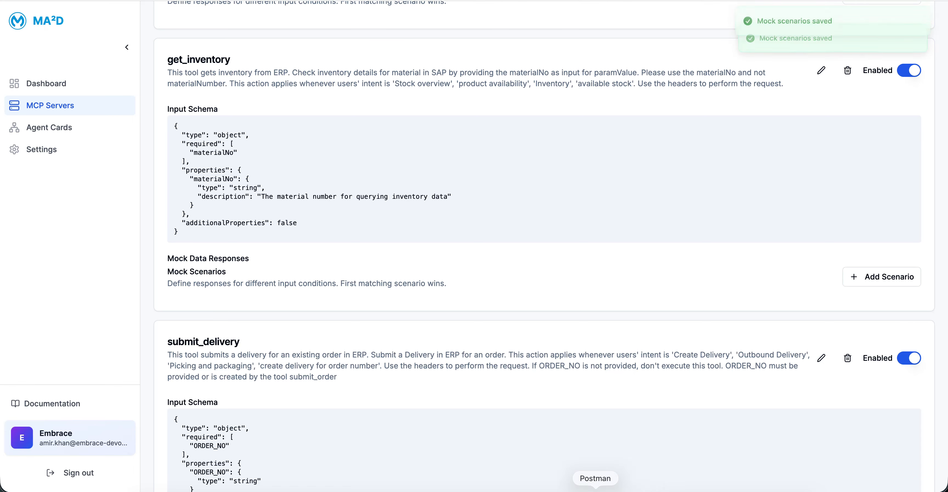
Step: In Postman, run the get_inventory tool with materialNo set to MULETEST0
{"action": "left_click", "coordinate": [597, 487]}
{"action": "left_click", "coordinate": [111, 217]}
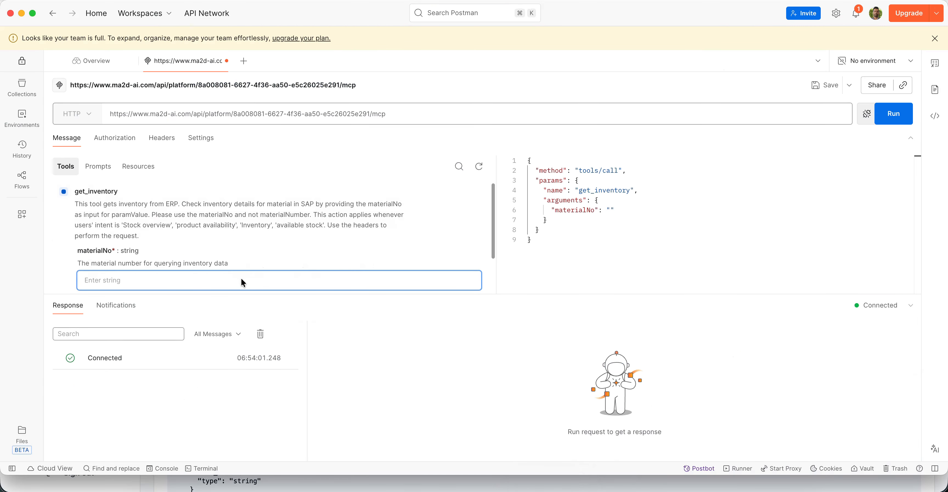
{"action": "type", "text": "MULETEST0"}
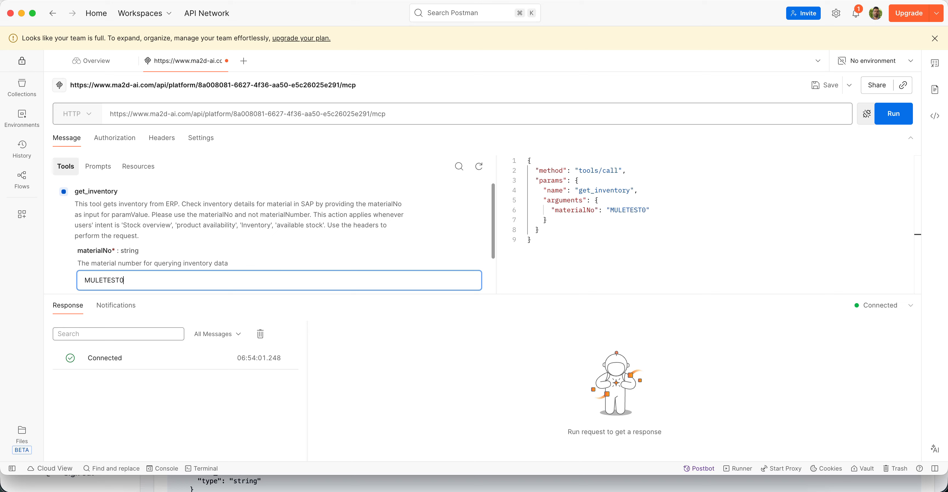
{"action": "left_click", "coordinate": [895, 114]}
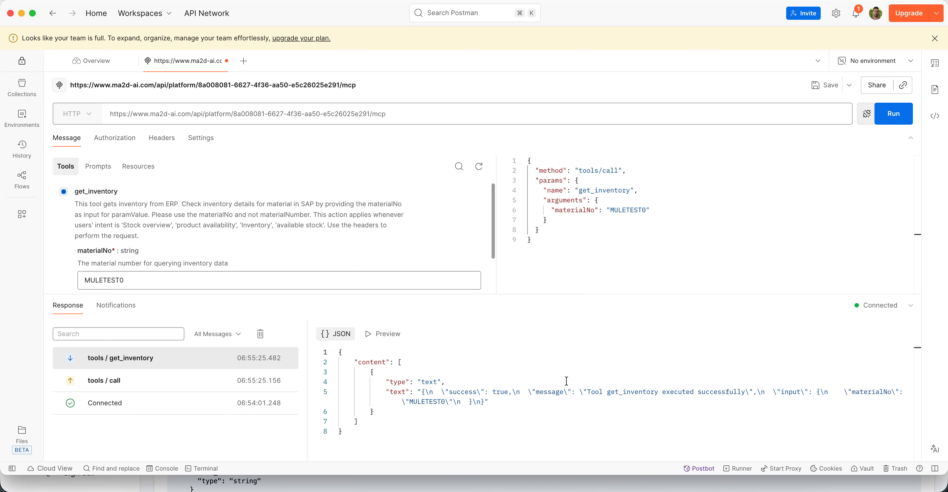
Step: In MA²D, add a mock scenario to get_inventory with the condition materialNo equals MULETEST0
{"action": "key", "text": "super+Tab"}
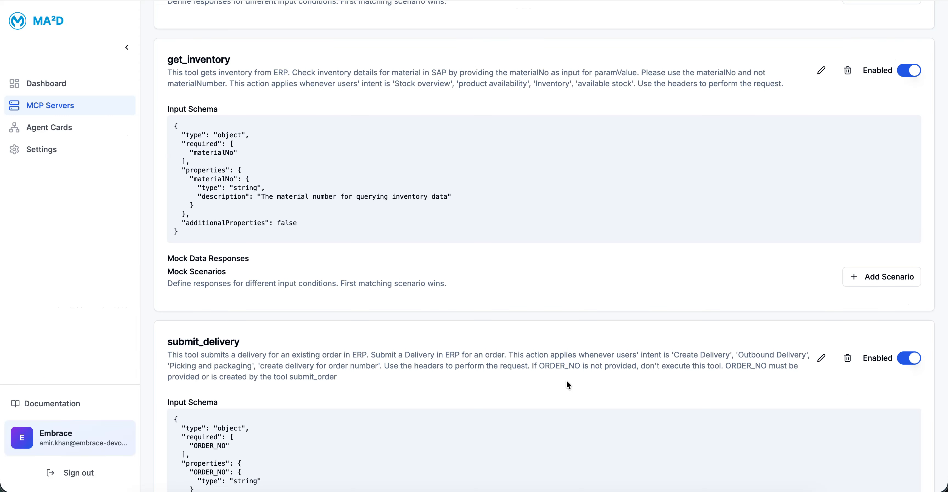
{"action": "left_click", "coordinate": [852, 272]}
{"action": "double_click", "coordinate": [256, 363]}
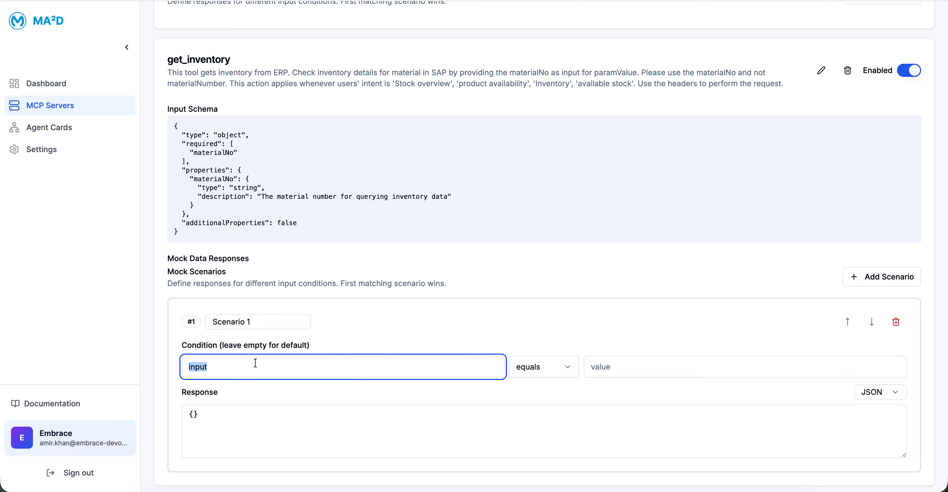
{"action": "type", "text": "material"}
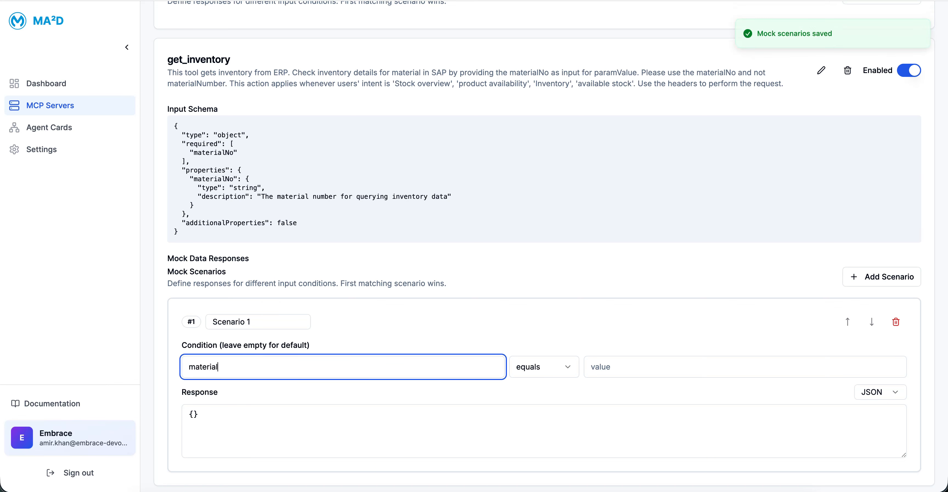
{"action": "type", "text": "No"}
{"action": "double_click", "coordinate": [214, 152]}
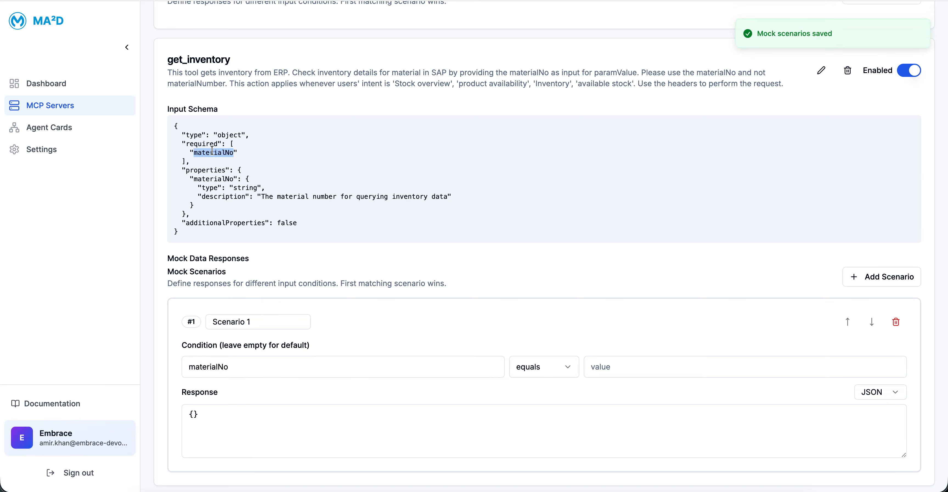
{"action": "left_click", "coordinate": [235, 370]}
{"action": "left_click", "coordinate": [654, 368]}
{"action": "type", "text": "MULETEST0"}
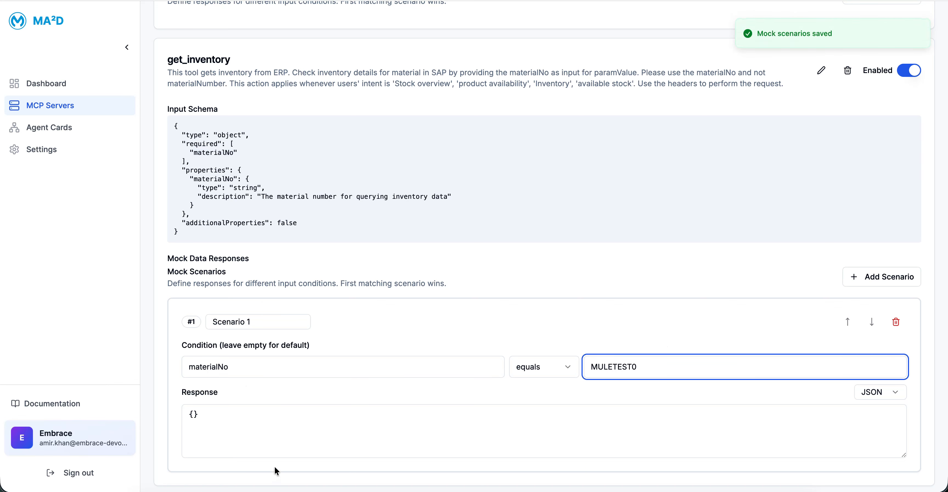
Step: Set the first get_inventory mock scenario's JSON response to {"availableQty" : 68585858}
{"action": "left_click", "coordinate": [193, 414]}
{"action": "type", "text": "{\"available"}
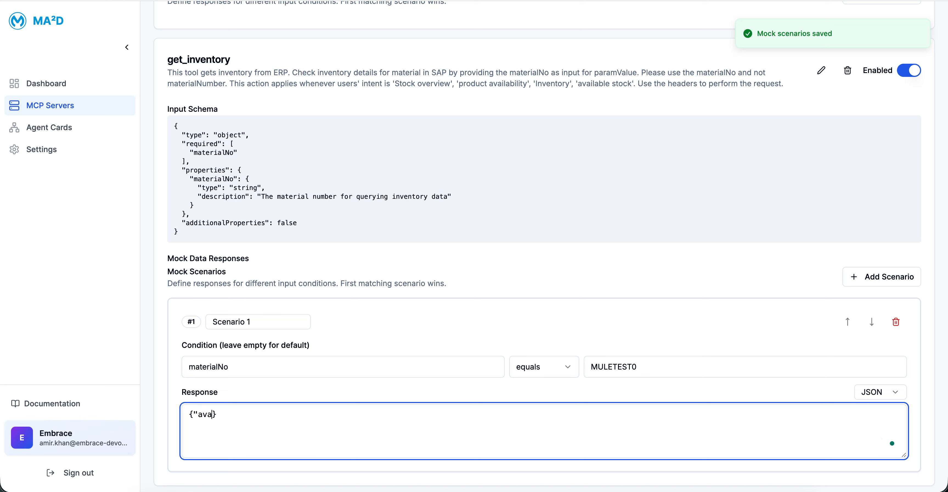
{"action": "type", "text": "Qty\" : "}
{"action": "type", "text": "68585858"}
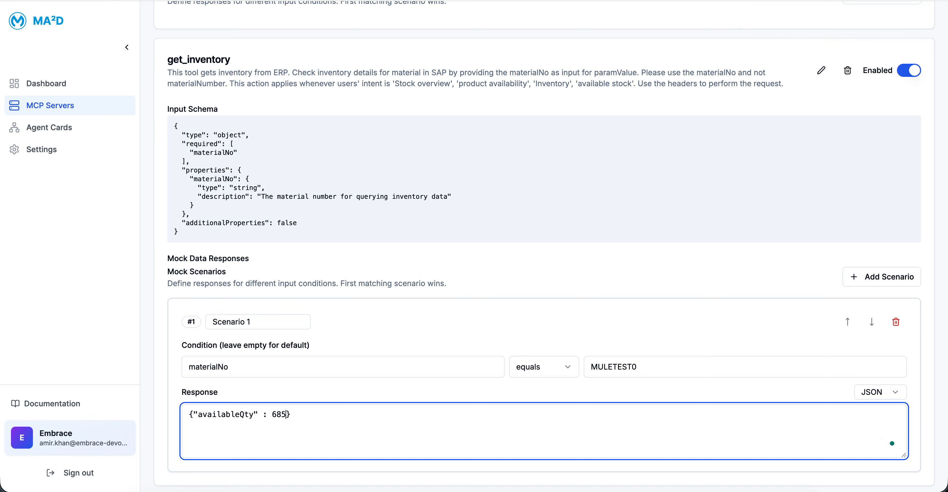
Step: Copy the first get_inventory scenario's response and add a second mock scenario named Default with an empty condition field
{"action": "key", "text": "ctrl+a"}
{"action": "key", "text": "super+c"}
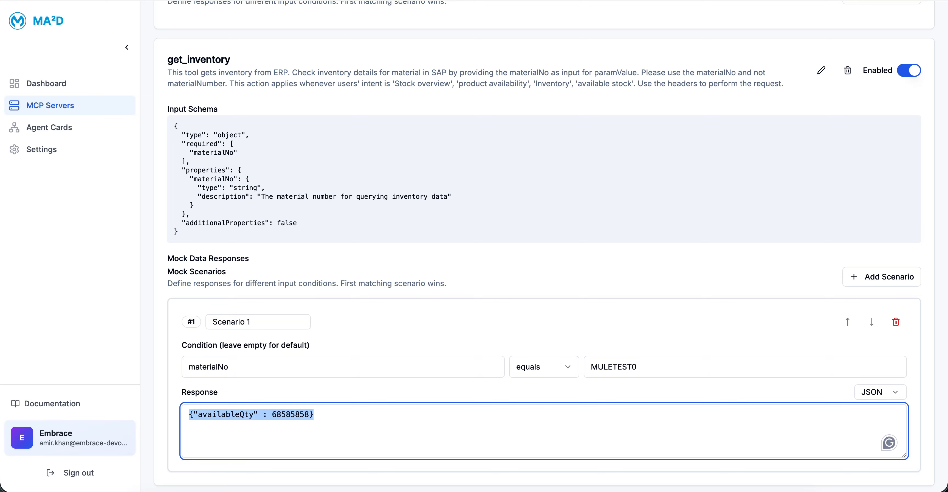
{"action": "scroll", "coordinate": [337, 469], "scroll_direction": "down", "scroll_amount": 7}
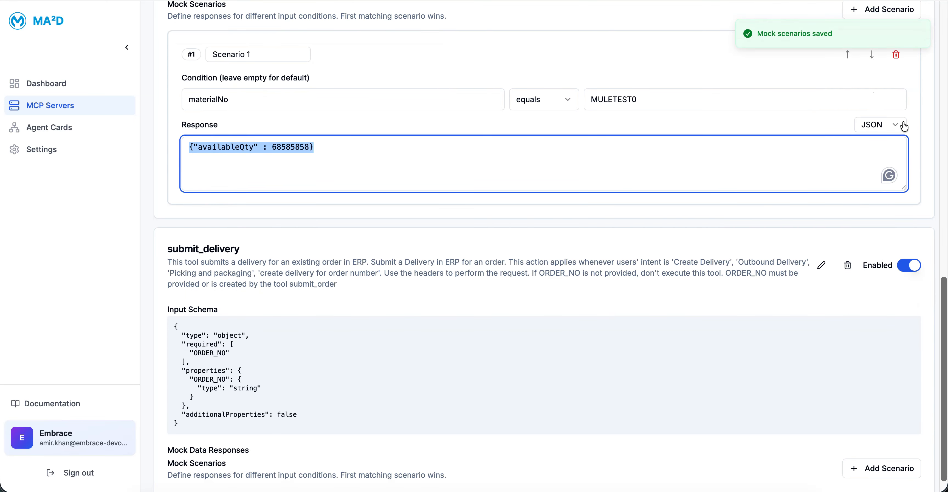
{"action": "scroll", "coordinate": [902, 125], "scroll_direction": "up", "scroll_amount": 2}
{"action": "left_click", "coordinate": [863, 75]}
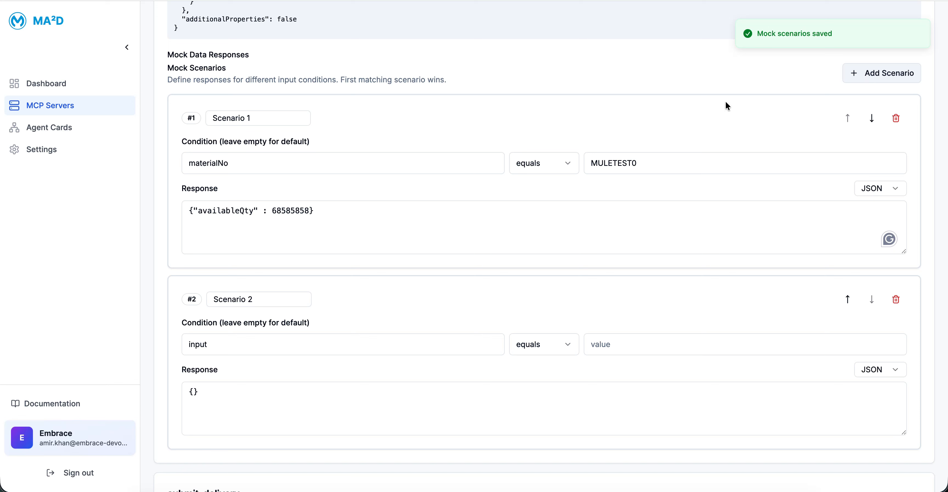
{"action": "triple_click", "coordinate": [298, 303]}
{"action": "type", "text": "DEfau"}
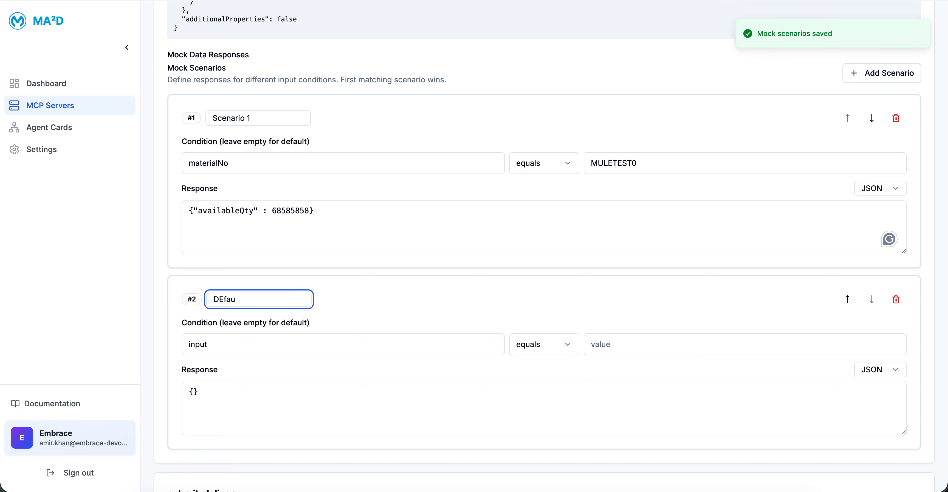
{"action": "type", "text": "da"}
{"action": "double_click", "coordinate": [260, 343]}
{"action": "key", "text": "BackSpace"}
Step: Paste the copied JSON as the Default scenario's response and change its quantity so it reads {"availableQty" : 1000}
{"action": "left_click", "coordinate": [214, 401]}
{"action": "key", "text": "super+a"}
{"action": "key", "text": "super+v"}
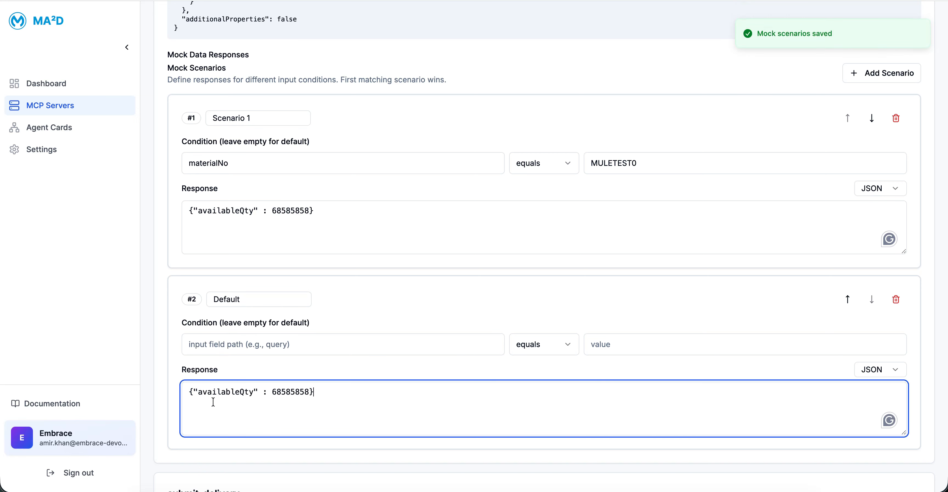
{"action": "double_click", "coordinate": [302, 392]}
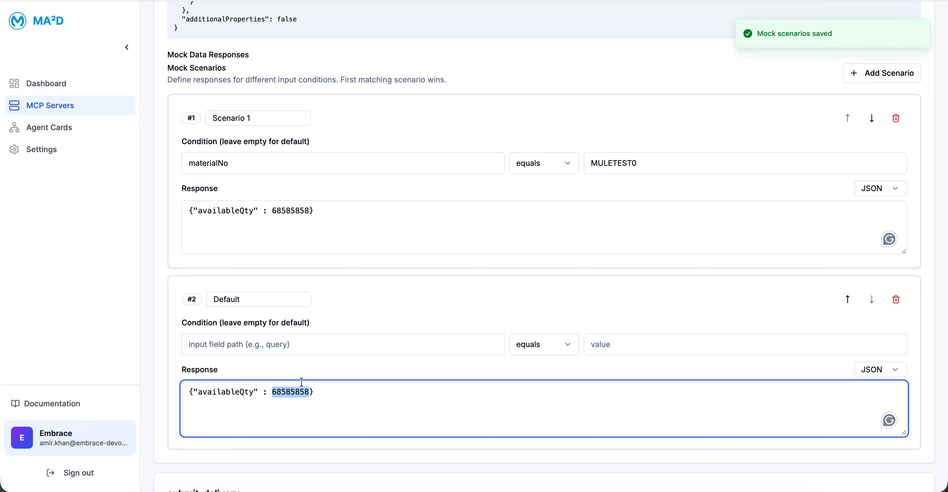
{"action": "type", "text": "1000"}
{"action": "left_click", "coordinate": [444, 263]}
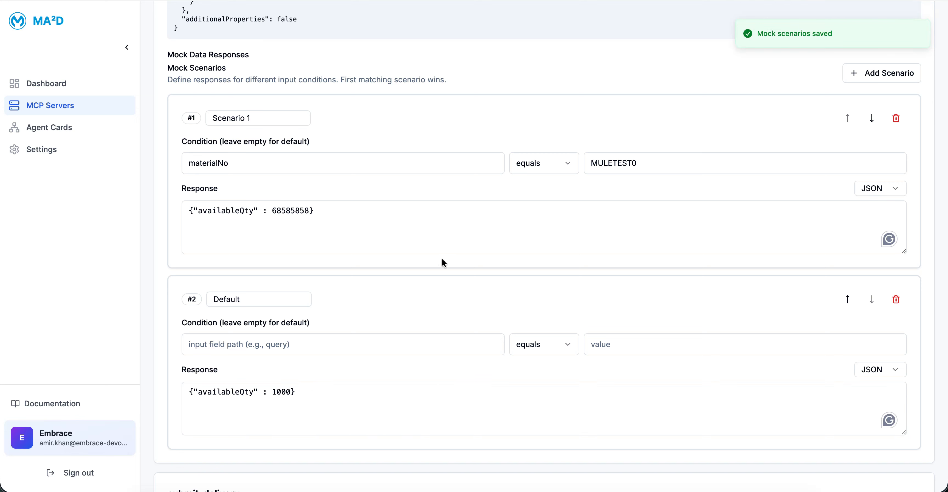
Step: In Postman, run get_inventory with materialNo MULETEST0 and again with materialNo MULETEST
{"action": "key", "text": "super+Tab"}
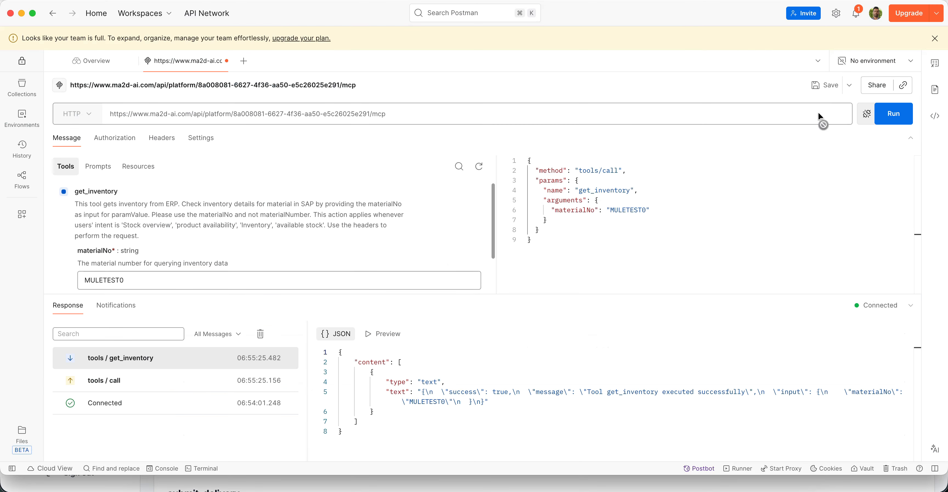
{"action": "left_click", "coordinate": [892, 117]}
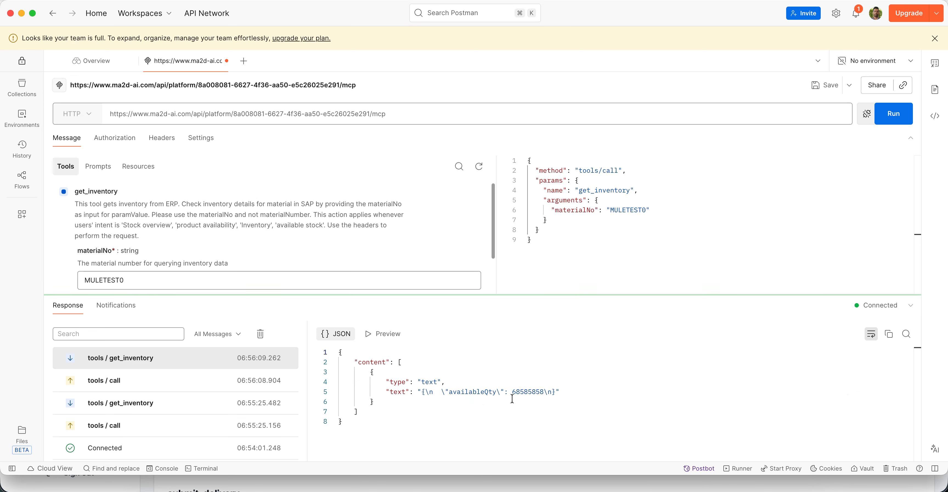
{"action": "left_click", "coordinate": [175, 288]}
{"action": "key", "text": "BackSpace"}
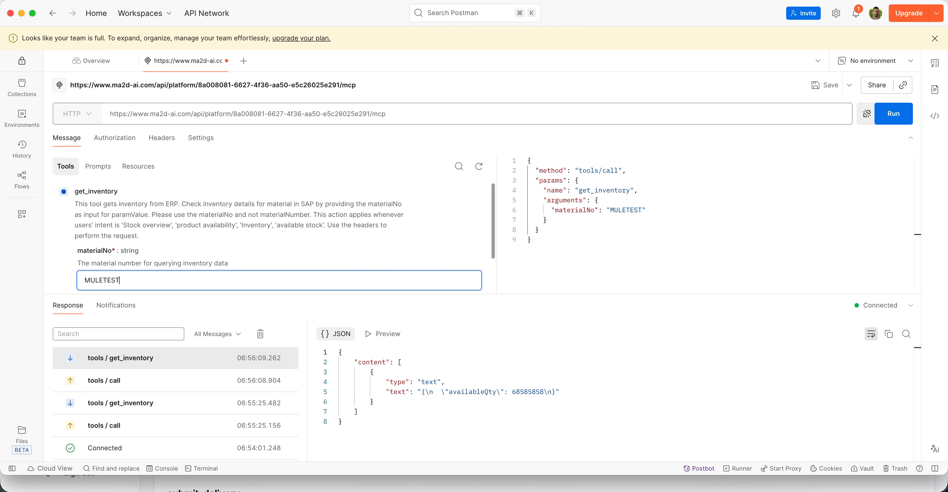
{"action": "left_click", "coordinate": [894, 114]}
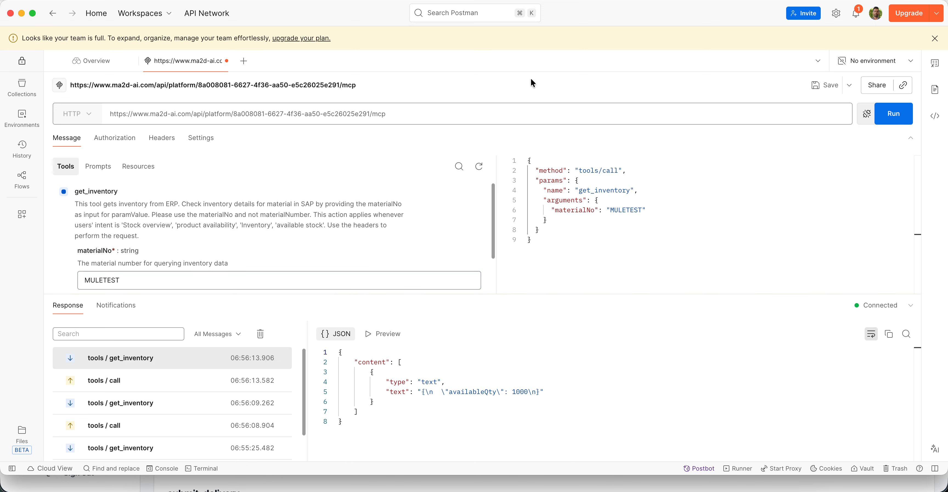
Step: Copy the endpoint URL without the trailing mcp and, in Agent Tooling, add an MCP server named mock with that URL
{"action": "left_click_drag", "start_coordinate": [122, 119], "coordinate": [372, 115]}
{"action": "key", "text": "super+c"}
{"action": "left_click", "coordinate": [108, 113]}
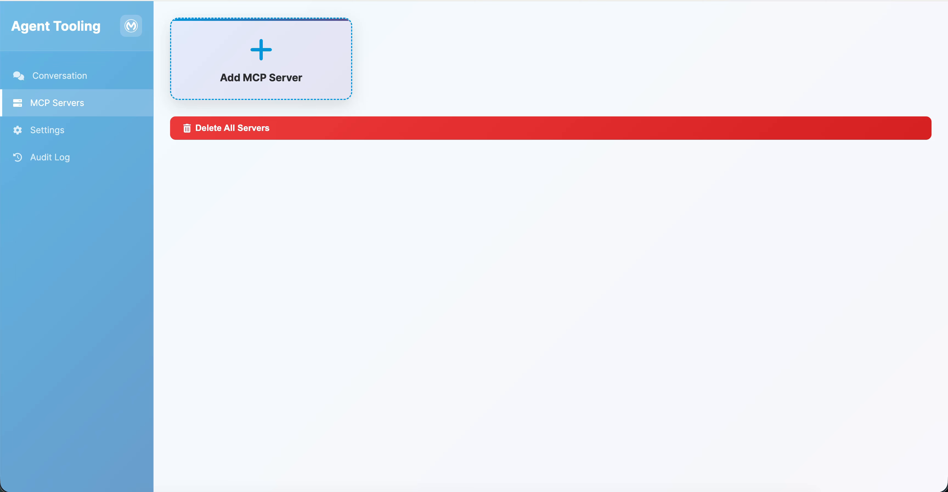
{"action": "left_click", "coordinate": [63, 74]}
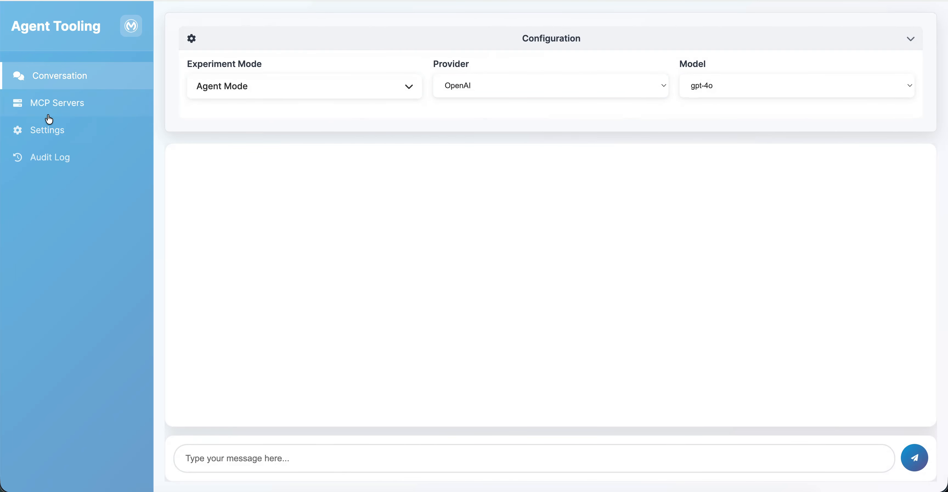
{"action": "left_click", "coordinate": [254, 60]}
{"action": "left_click", "coordinate": [390, 244]}
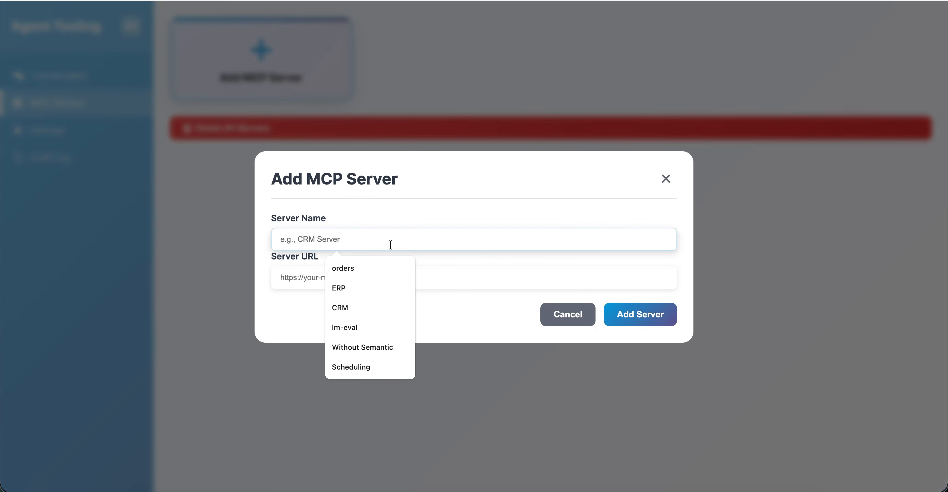
{"action": "type", "text": "mock"}
{"action": "left_click", "coordinate": [302, 281]}
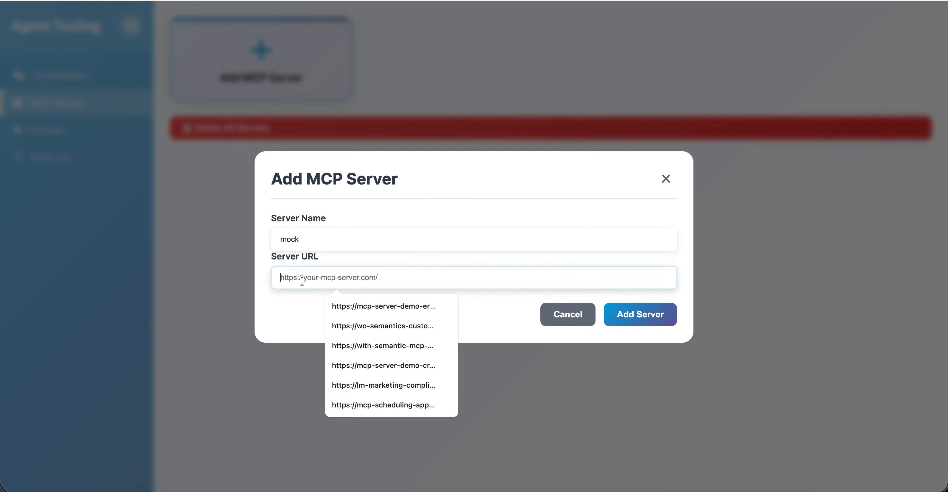
{"action": "key", "text": "super+v"}
{"action": "left_click", "coordinate": [632, 315]}
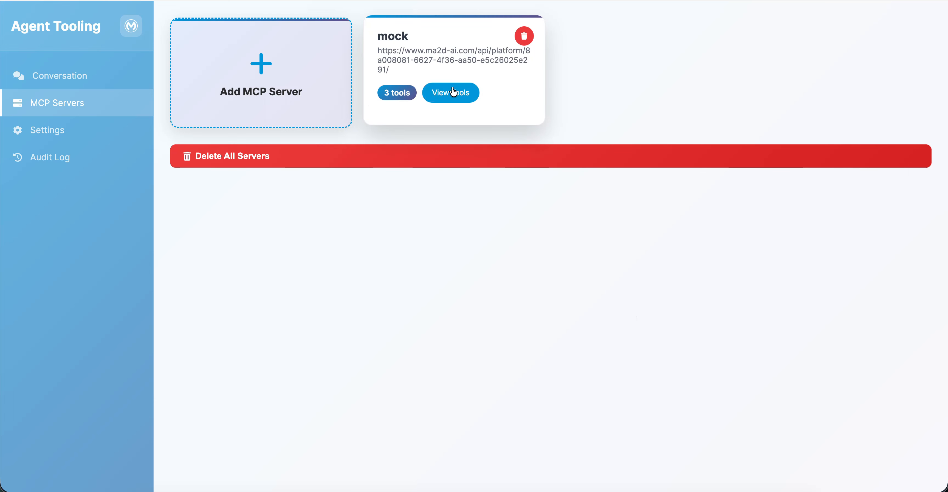
Step: Send the message "Check Inventory for MULETEST1" in the agent conversation
{"action": "left_click", "coordinate": [92, 80]}
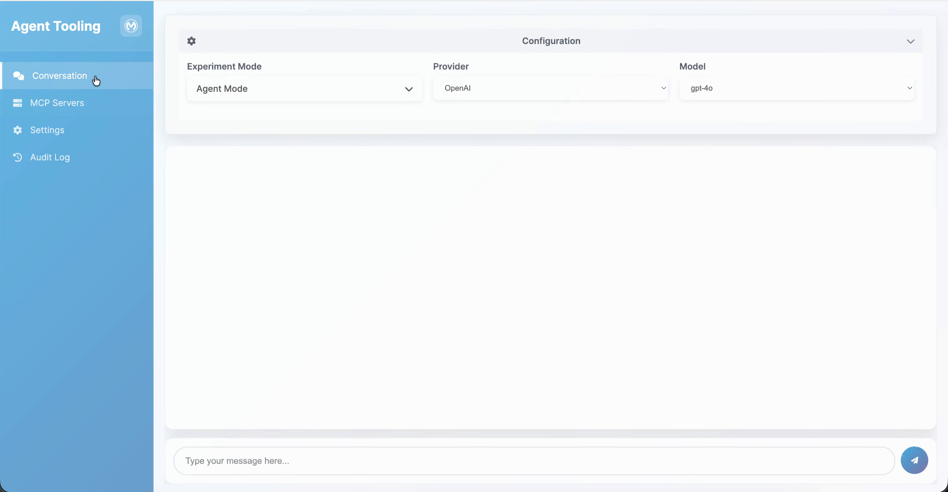
{"action": "left_click", "coordinate": [276, 458]}
{"action": "left_click", "coordinate": [280, 407]}
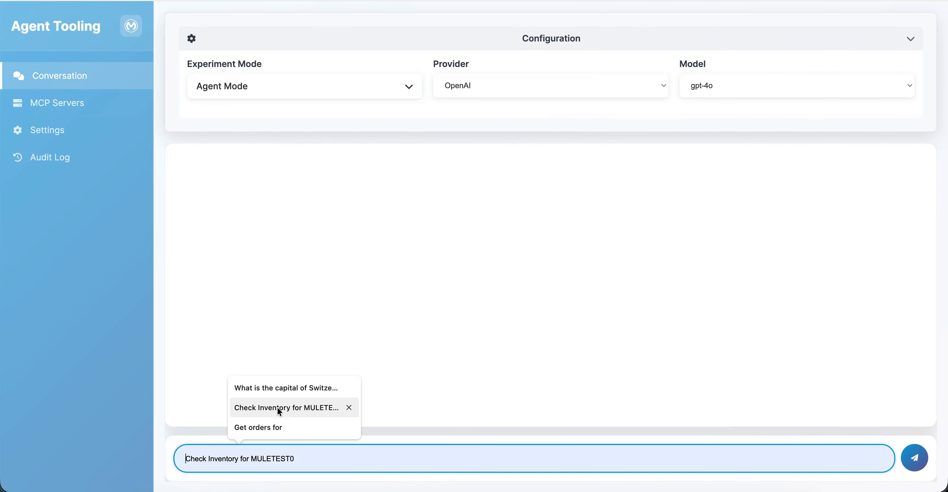
{"action": "left_click", "coordinate": [377, 449]}
{"action": "type", "text": "1"}
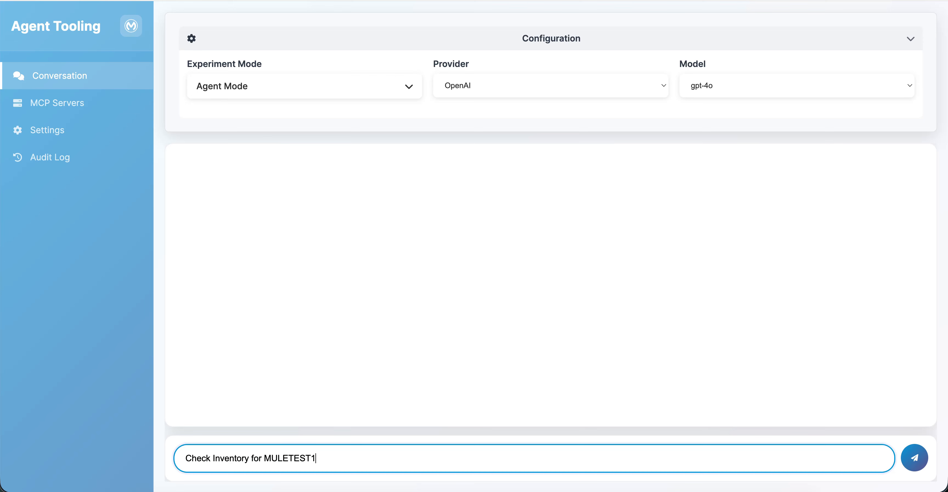
{"action": "key", "text": "Return"}
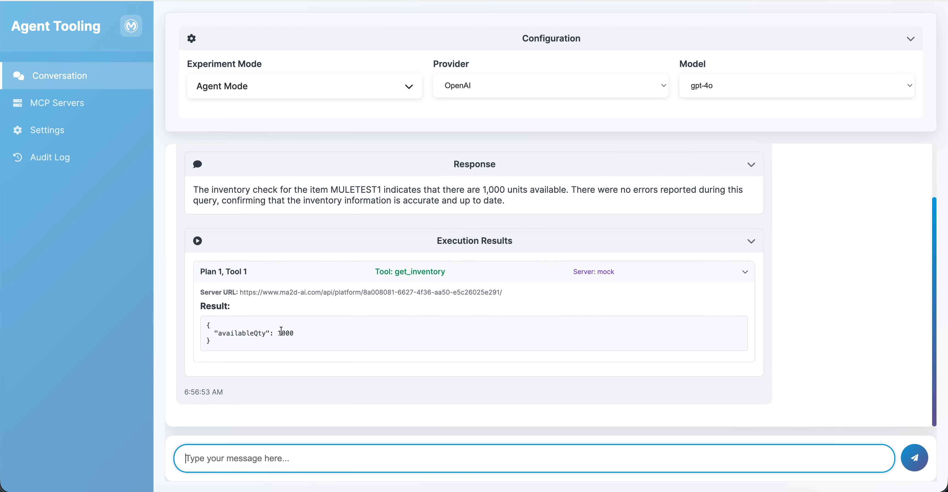
Step: Send the message "Check Inventory for MULETEST0" and review the agent's response and execution results
{"action": "left_click", "coordinate": [334, 458]}
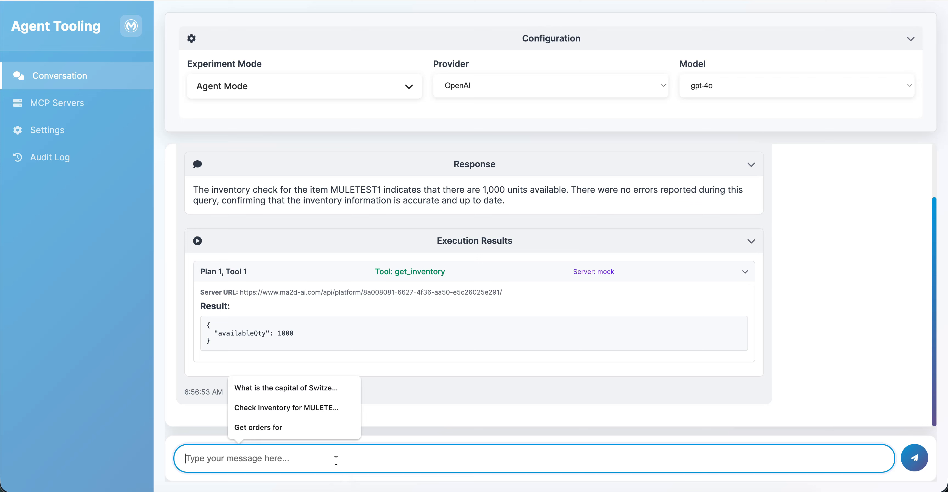
{"action": "left_click", "coordinate": [322, 407]}
{"action": "key", "text": "Return"}
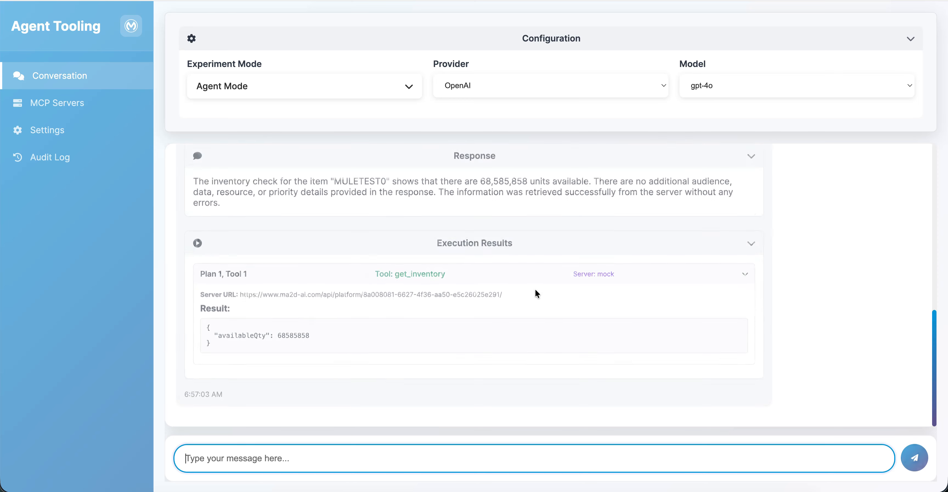
{"action": "left_click_drag", "start_coordinate": [481, 179], "coordinate": [528, 178]}
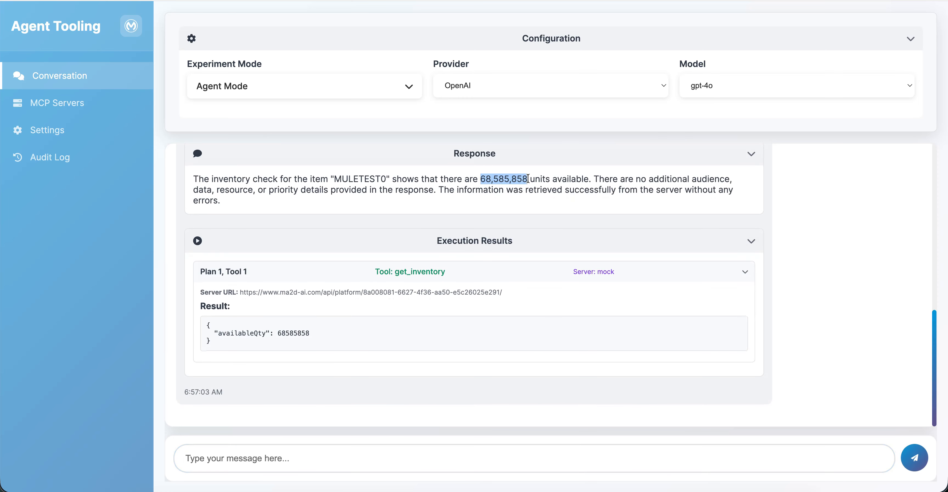
{"action": "scroll", "coordinate": [559, 302], "scroll_direction": "up", "scroll_amount": 5}
{"action": "scroll", "coordinate": [559, 304], "scroll_direction": "up", "scroll_amount": 2}
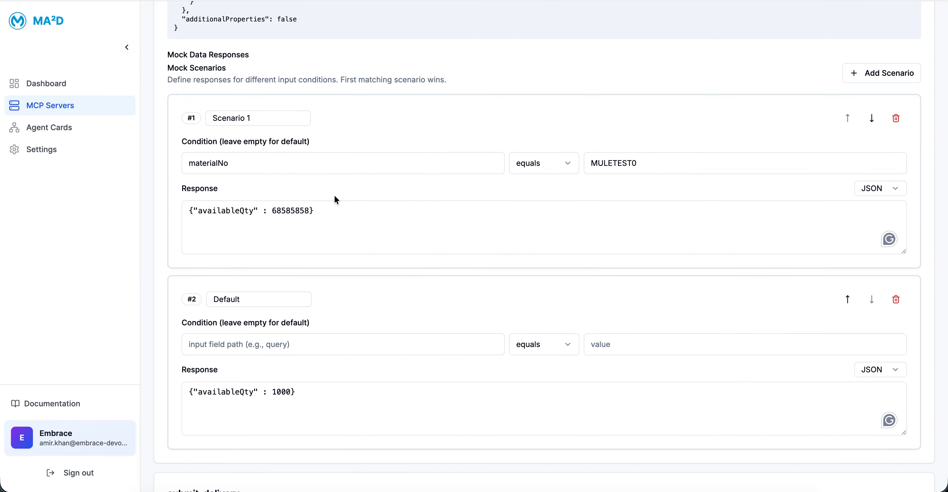
Step: In MA²D, enable Bearer Token authentication on the imported server, auto-generate and copy the token, and save the authentication
{"action": "scroll", "coordinate": [335, 194], "scroll_direction": "up", "scroll_amount": 15}
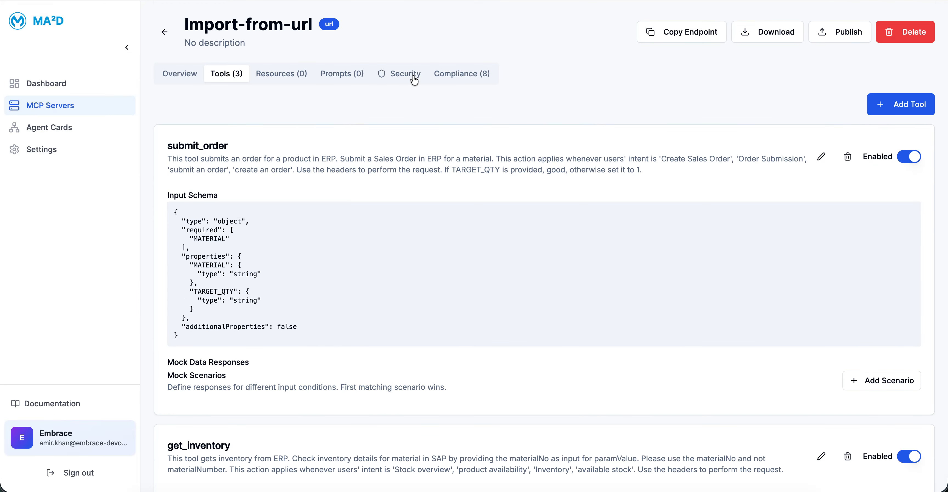
{"action": "left_click", "coordinate": [414, 80]}
{"action": "left_click", "coordinate": [911, 160]}
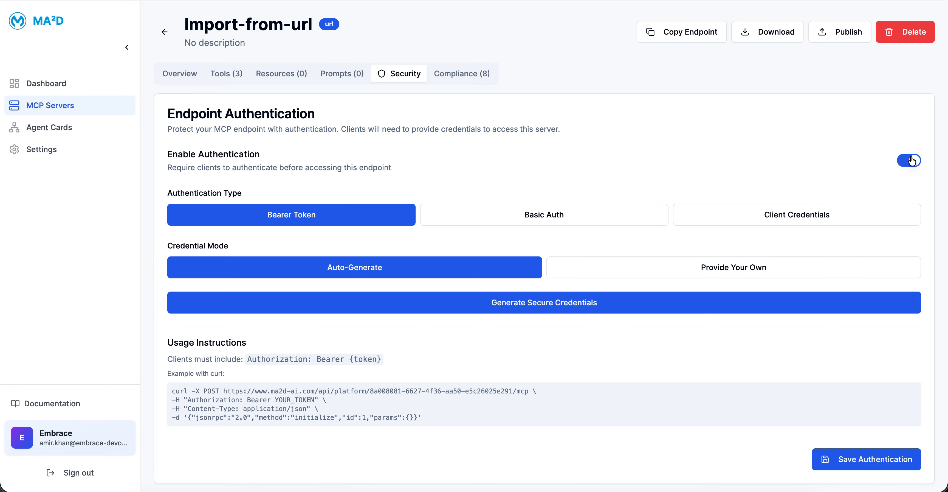
{"action": "left_click", "coordinate": [511, 303]}
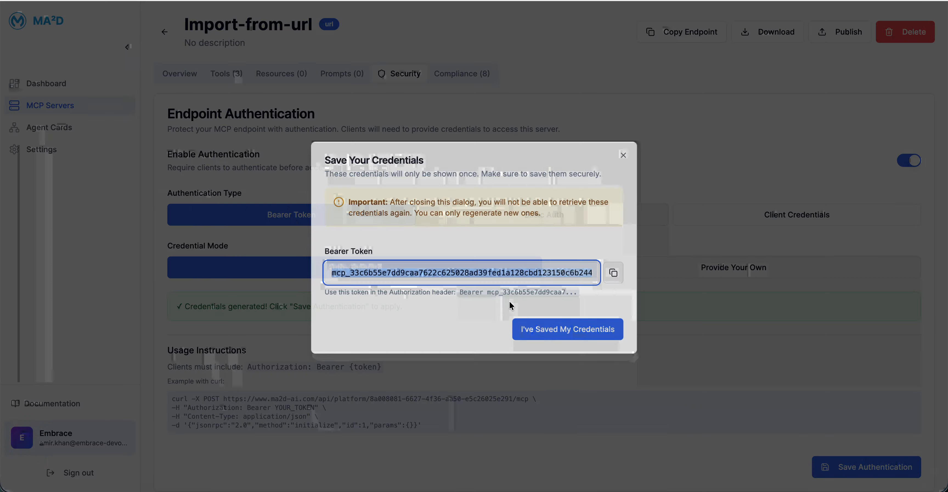
{"action": "left_click", "coordinate": [614, 272]}
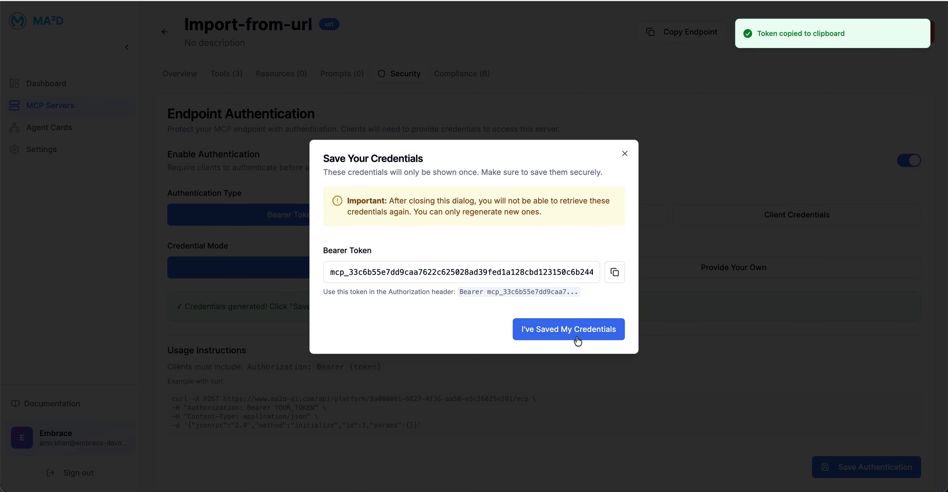
{"action": "left_click", "coordinate": [578, 334]}
{"action": "left_click", "coordinate": [866, 470]}
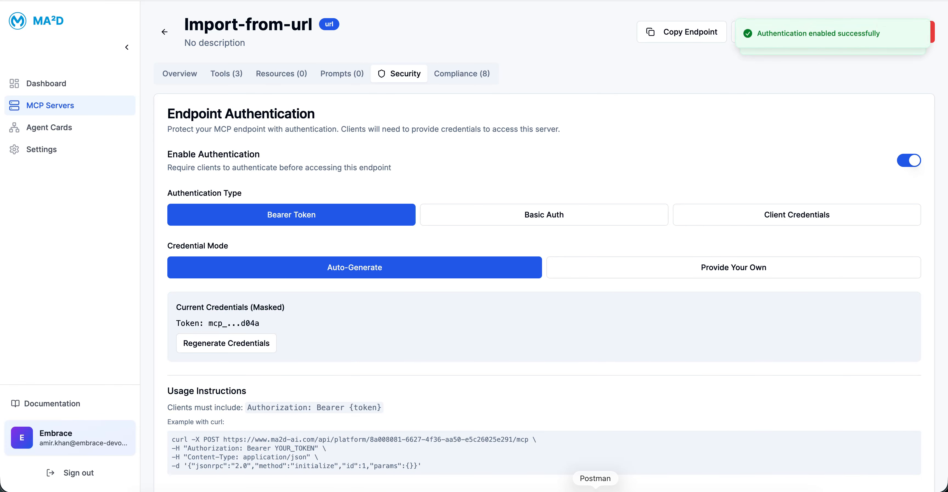
Step: In Postman, disconnect from the MCP endpoint and try to reconnect without authorization
{"action": "left_click", "coordinate": [596, 490]}
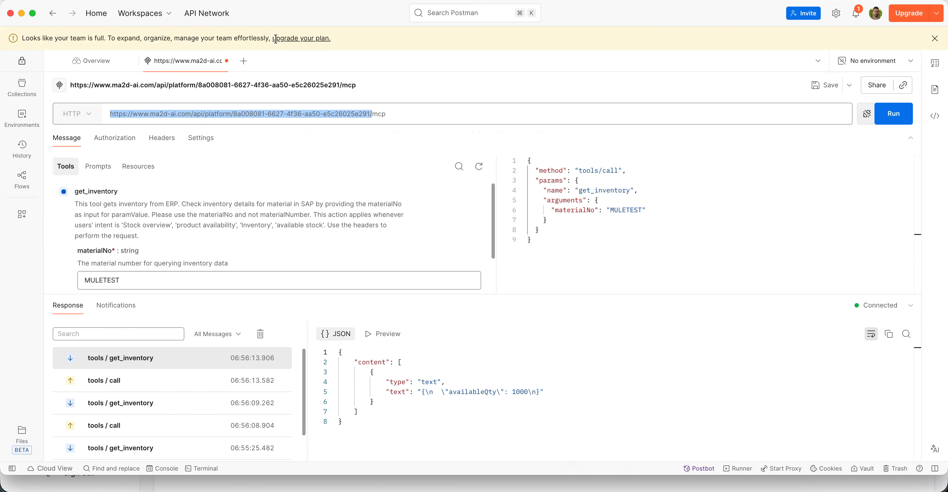
{"action": "left_click", "coordinate": [868, 114]}
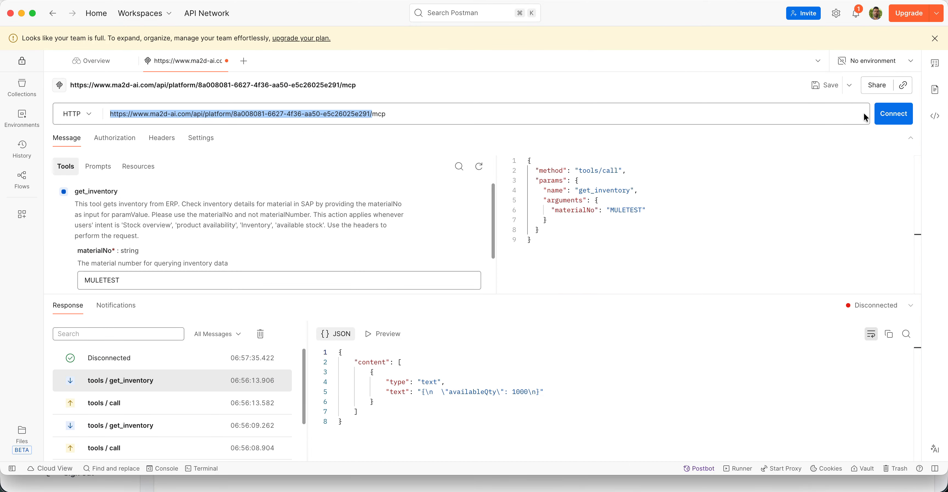
{"action": "left_click", "coordinate": [889, 116]}
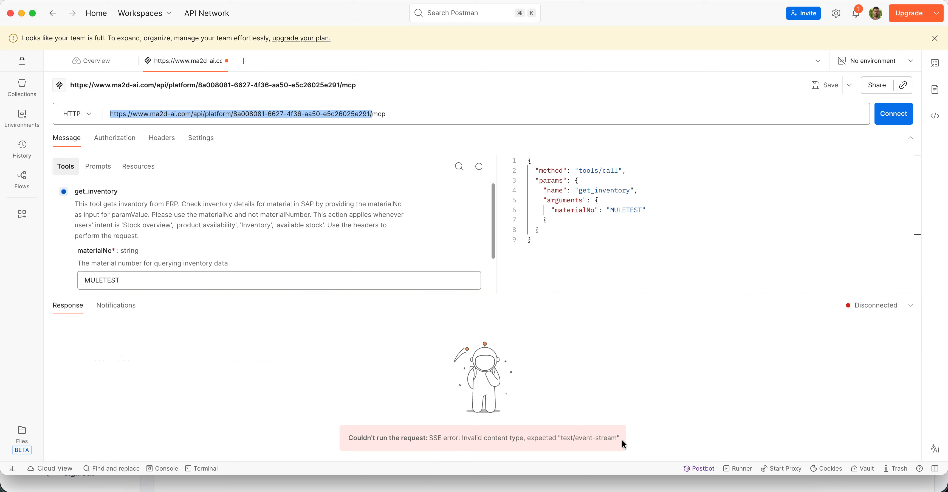
Step: Set the request's authorization to Bearer Token, paste the generated bearer token, and connect to the MCP endpoint
{"action": "left_click", "coordinate": [118, 137]}
{"action": "left_click", "coordinate": [162, 180]}
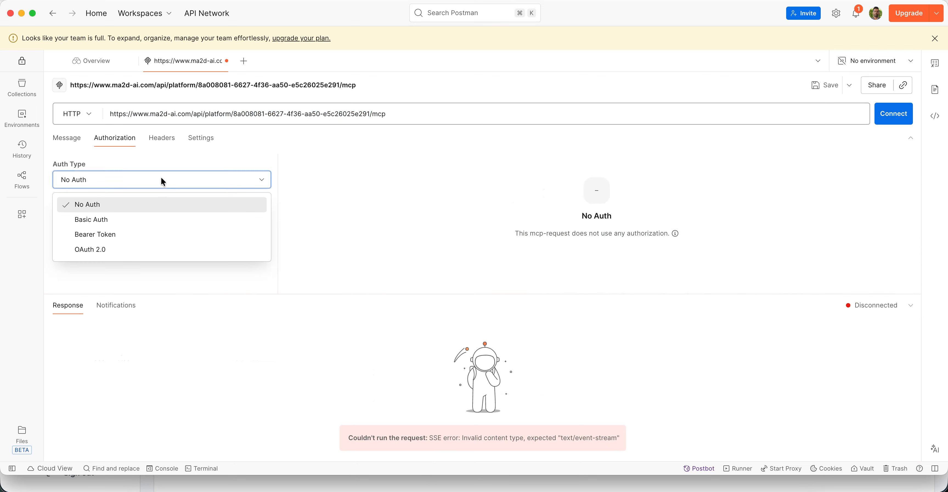
{"action": "left_click", "coordinate": [147, 221]}
{"action": "left_click", "coordinate": [143, 183]}
{"action": "left_click", "coordinate": [142, 235]}
{"action": "left_click", "coordinate": [482, 176]}
{"action": "key", "text": "super+v"}
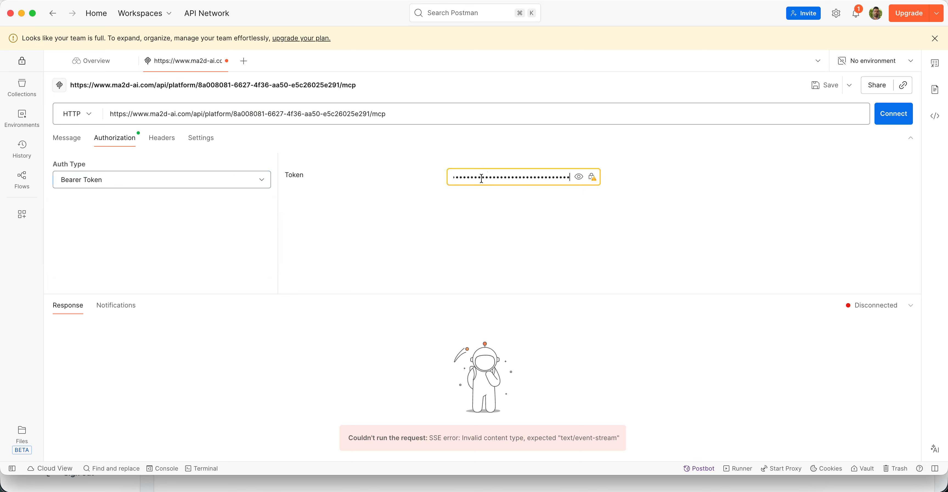
{"action": "left_click", "coordinate": [906, 117]}
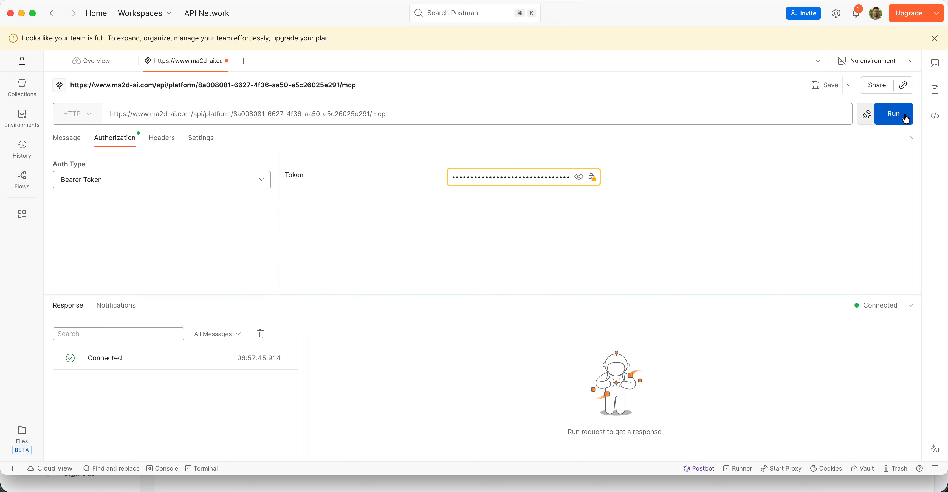
Step: Review the tools exposed by the connected MCP endpoint in the request's message view
{"action": "left_click", "coordinate": [68, 137]}
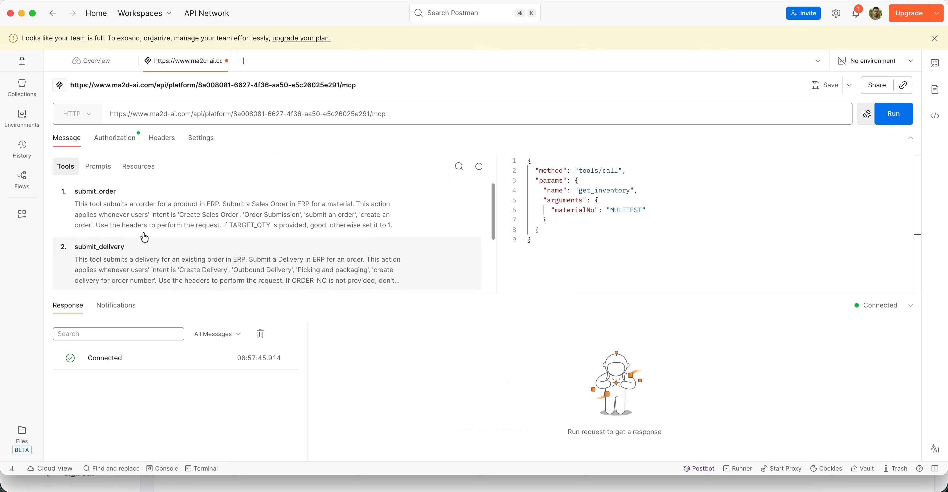
{"action": "scroll", "coordinate": [346, 222], "scroll_direction": "down", "scroll_amount": 3}
{"action": "scroll", "coordinate": [347, 222], "scroll_direction": "up", "scroll_amount": 3}
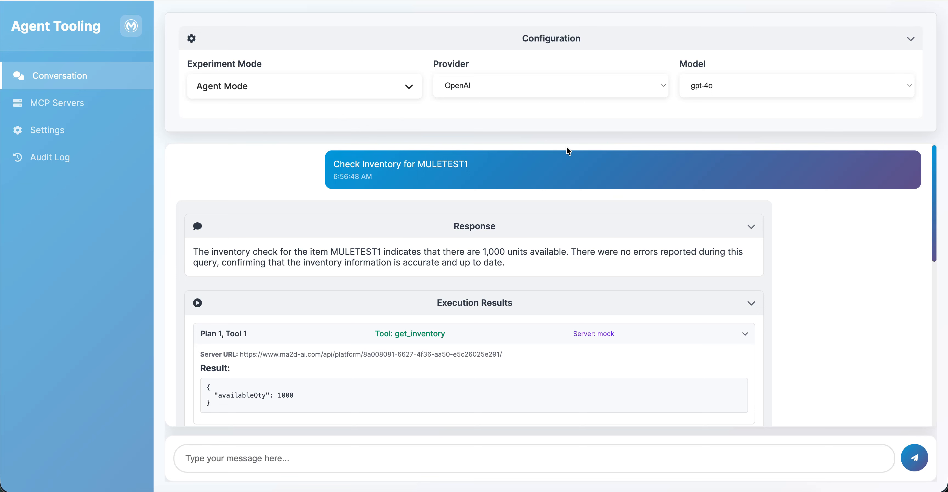
Step: In Agent Tooling, resend the message "Check Inventory for MULETEST1" without a token and review the agent's reply
{"action": "triple_click", "coordinate": [442, 165]}
{"action": "key", "text": "ctrl+c"}
{"action": "left_click", "coordinate": [377, 453]}
{"action": "key", "text": "ctrl+v"}
{"action": "key", "text": "Return"}
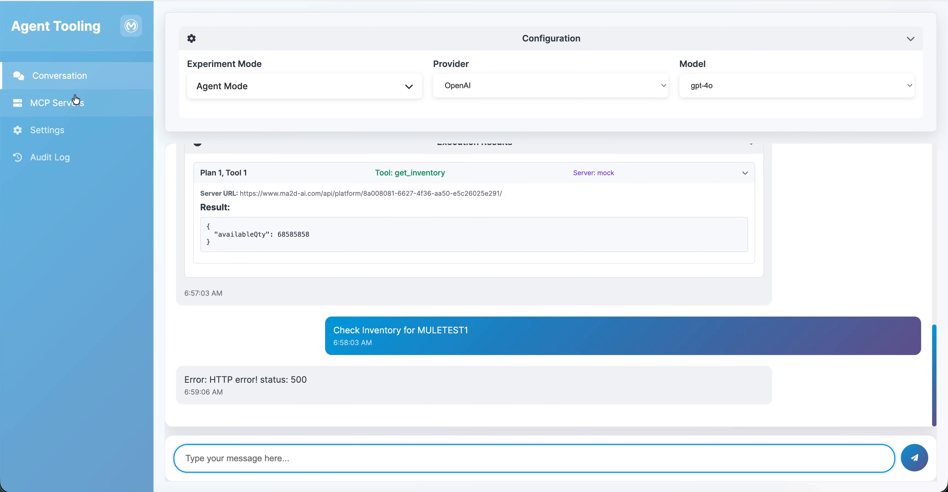
{"action": "triple_click", "coordinate": [223, 376]}
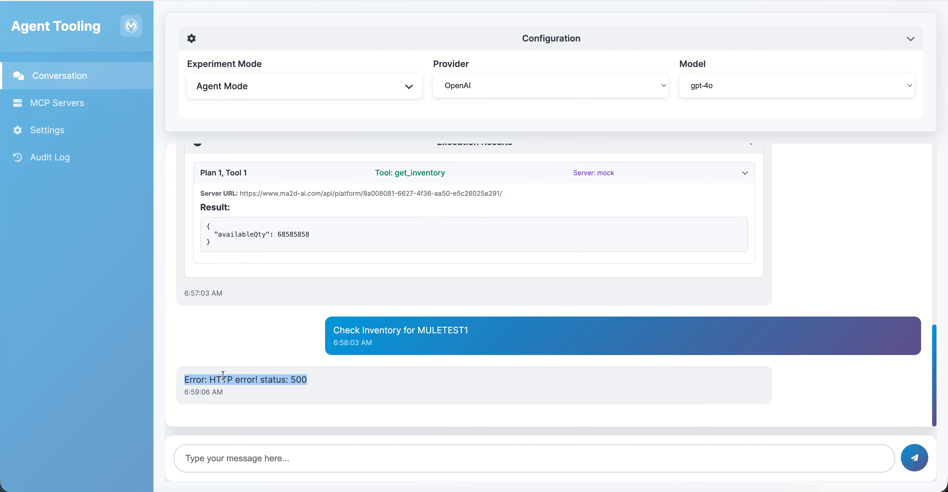
{"action": "double_click", "coordinate": [302, 377]}
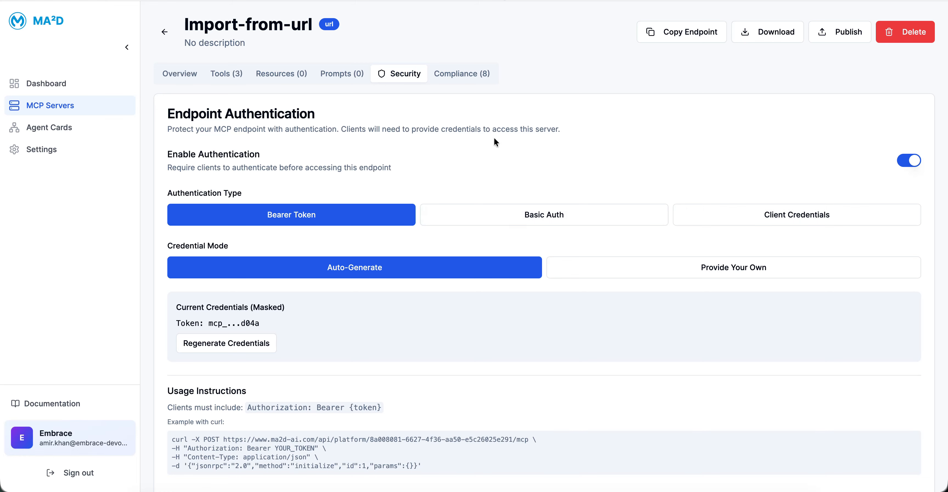
Step: In MA²D, start publishing Import-from-url to Anypoint Exchange and fill in the organization ID and group ID
{"action": "left_click", "coordinate": [842, 32]}
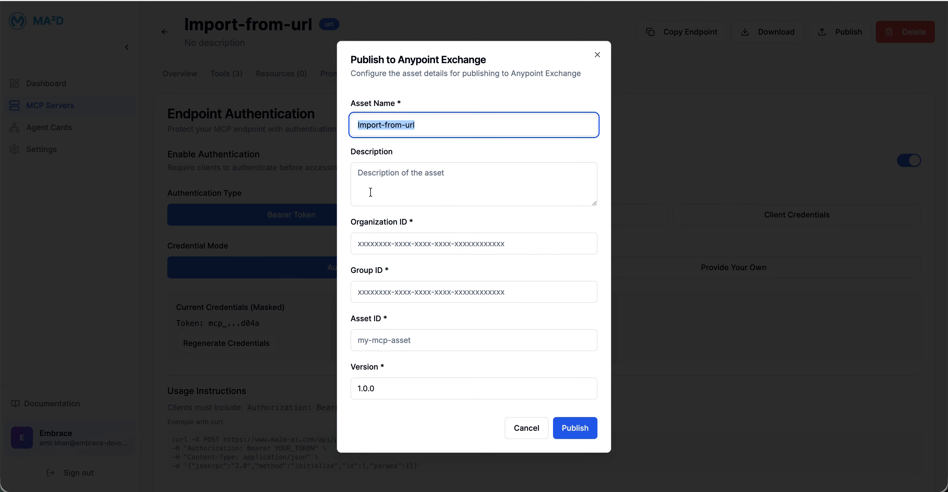
{"action": "left_click", "coordinate": [419, 249]}
{"action": "key", "text": "super+v"}
{"action": "left_click", "coordinate": [354, 243]}
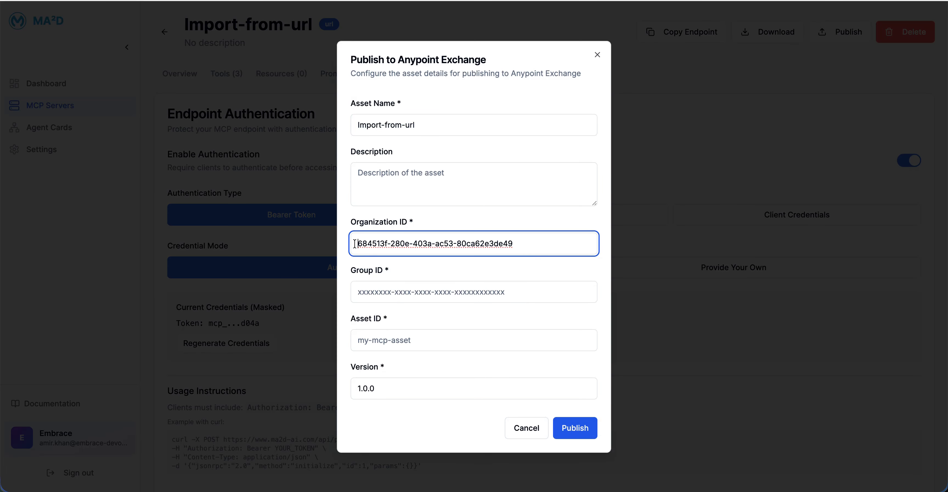
{"action": "type", "text": "f"}
{"action": "left_click", "coordinate": [402, 291]}
{"action": "left_click", "coordinate": [425, 324]}
Step: Set the asset ID to my-org-mcp-test and publish the server to Anypoint Exchange
{"action": "left_click", "coordinate": [410, 343]}
{"action": "type", "text": "my-"}
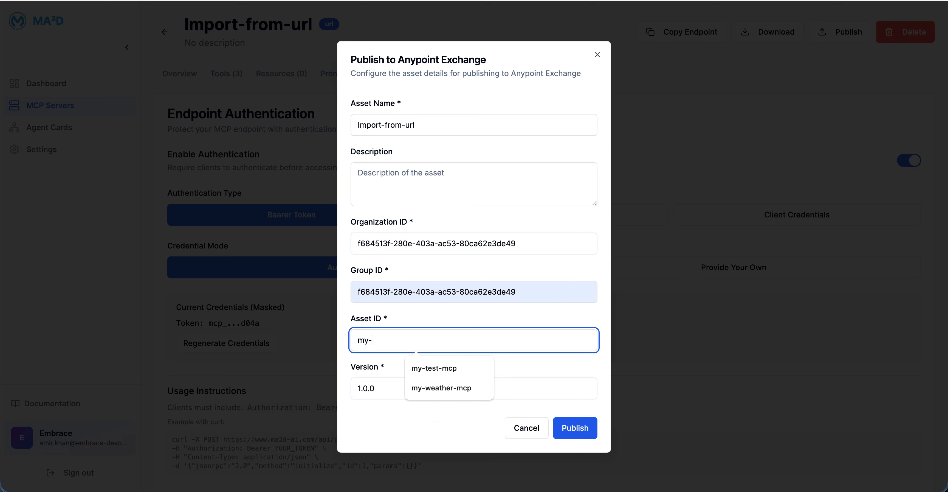
{"action": "type", "text": "org-mcpo"}
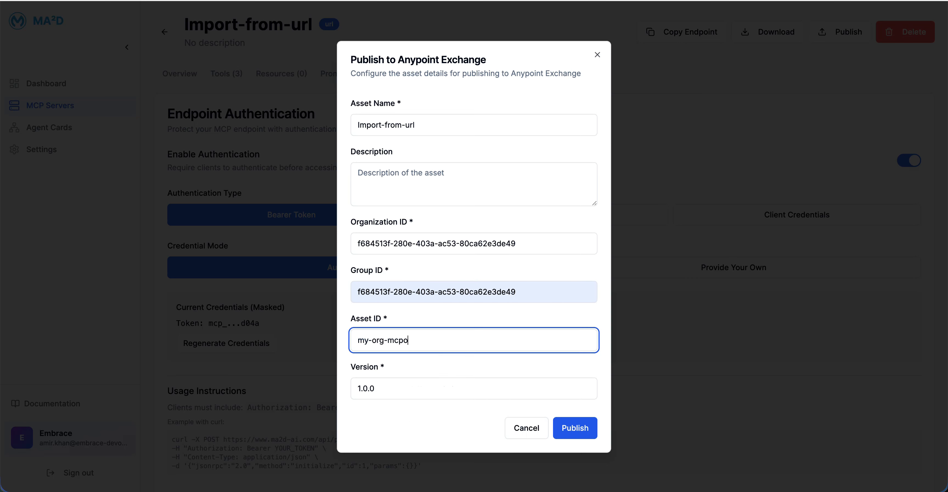
{"action": "key", "text": "BackSpace"}
{"action": "type", "text": "-test"}
{"action": "left_click", "coordinate": [579, 434]}
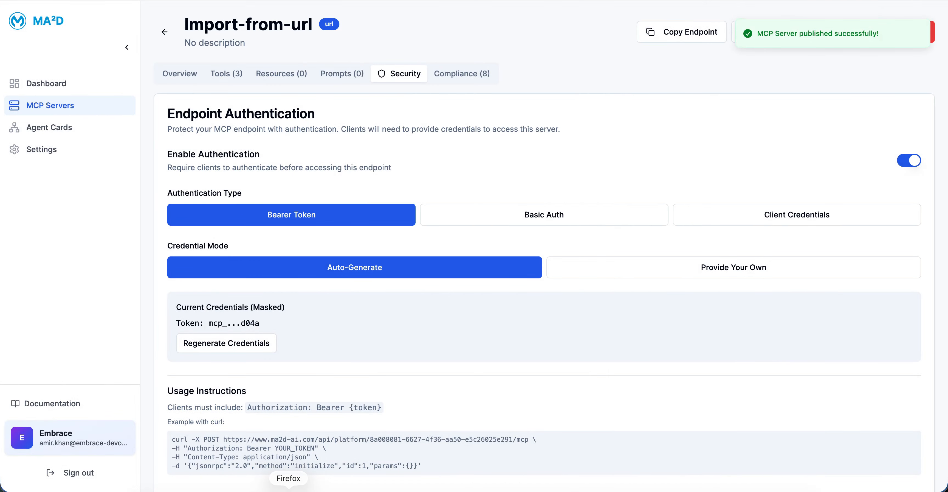
Step: Reopen the Import-from-url server and add a tool named get-productinfo without any input properties
{"action": "left_click", "coordinate": [165, 32]}
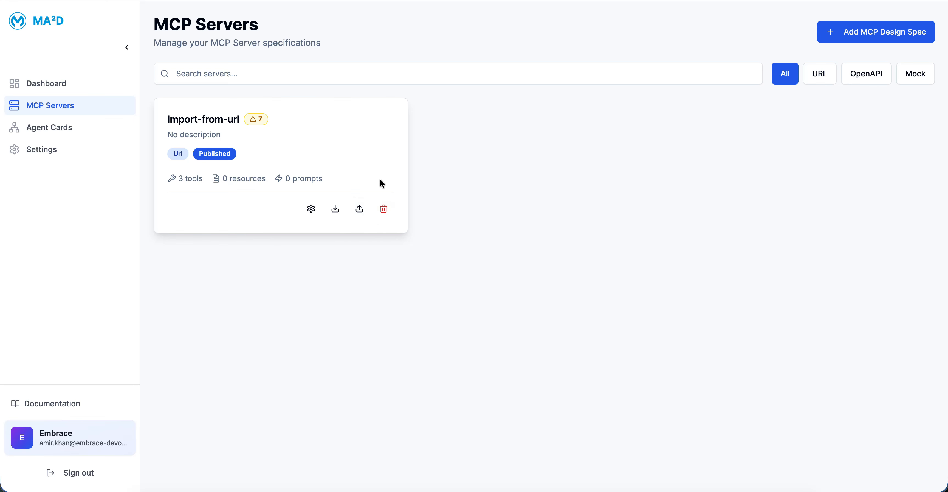
{"action": "left_click", "coordinate": [311, 210]}
{"action": "left_click", "coordinate": [226, 74]}
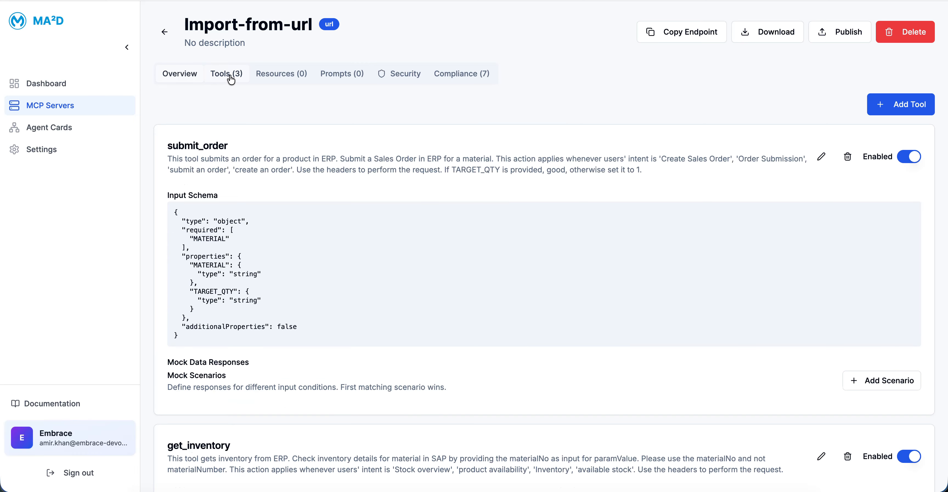
{"action": "left_click", "coordinate": [902, 105]}
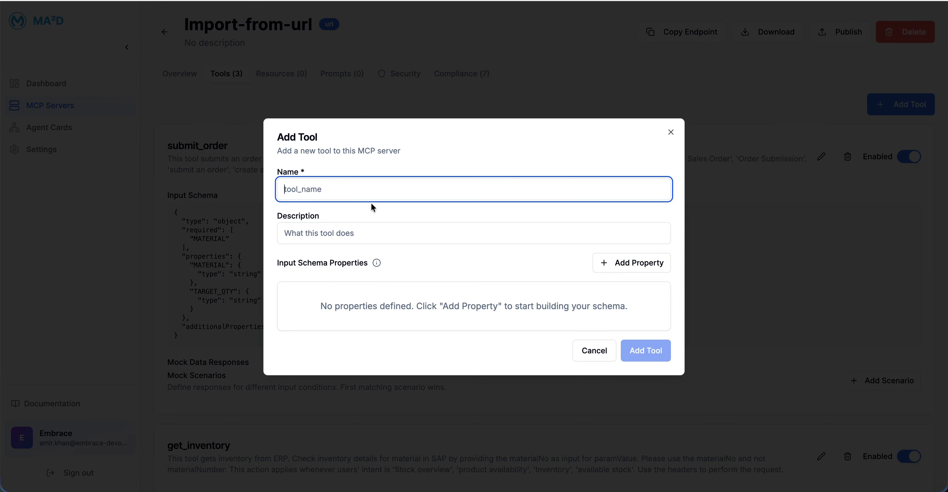
{"action": "type", "text": "get-produc"}
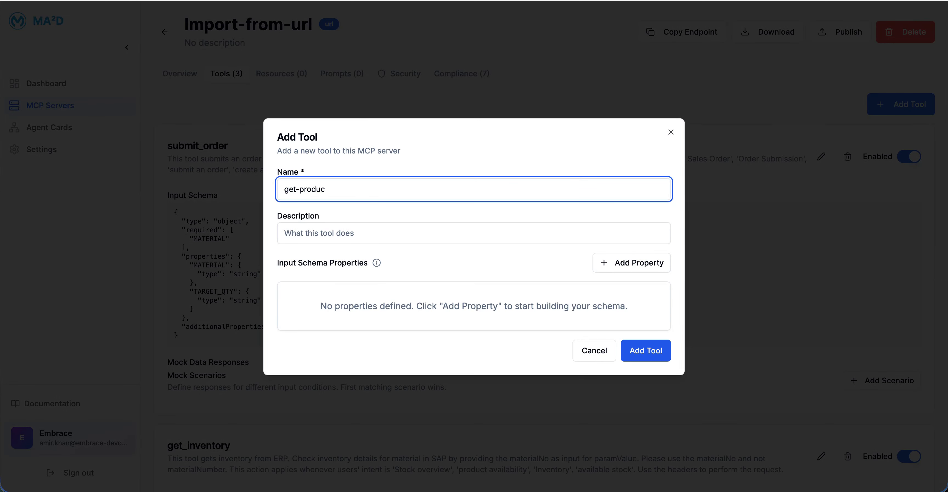
{"action": "type", "text": "tinfo"}
{"action": "left_click", "coordinate": [649, 353]}
{"action": "scroll", "coordinate": [649, 355], "scroll_direction": "down", "scroll_amount": 15}
{"action": "scroll", "coordinate": [648, 354], "scroll_direction": "up", "scroll_amount": 15}
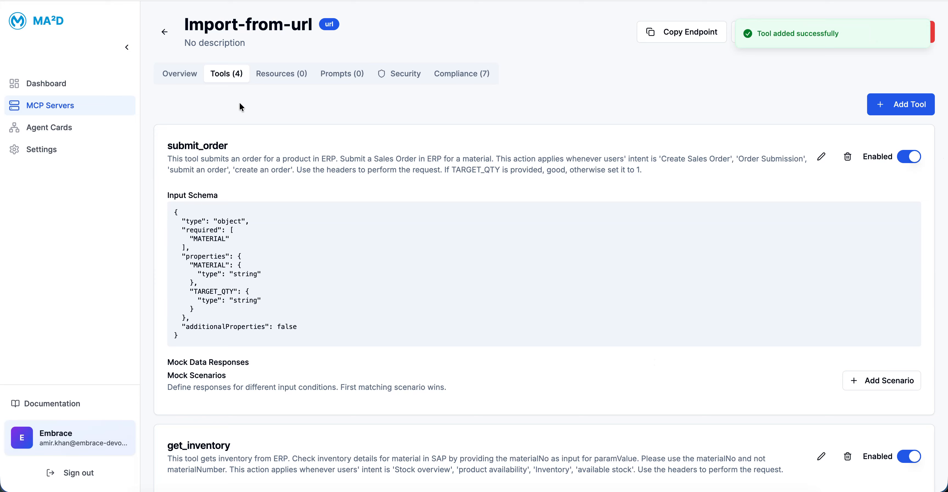
Step: Publish the Import-from-url server to Anypoint Exchange again as version 1.2.0
{"action": "left_click", "coordinate": [164, 32]}
{"action": "left_click", "coordinate": [359, 208]}
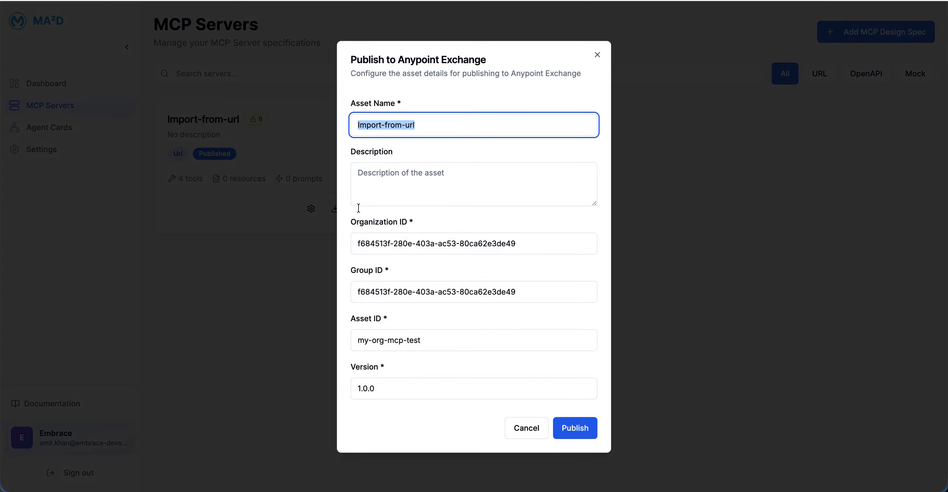
{"action": "left_click", "coordinate": [398, 392]}
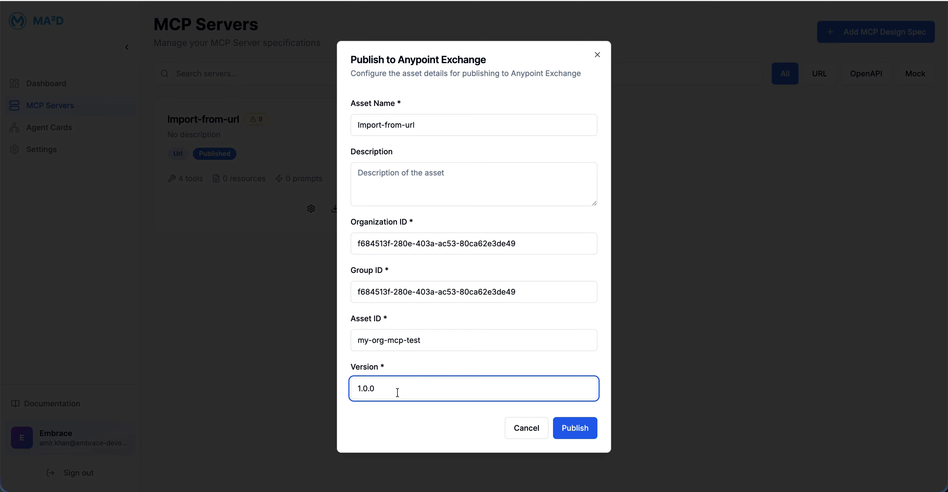
{"action": "key", "text": "BackSpace"}
{"action": "type", "text": "2"}
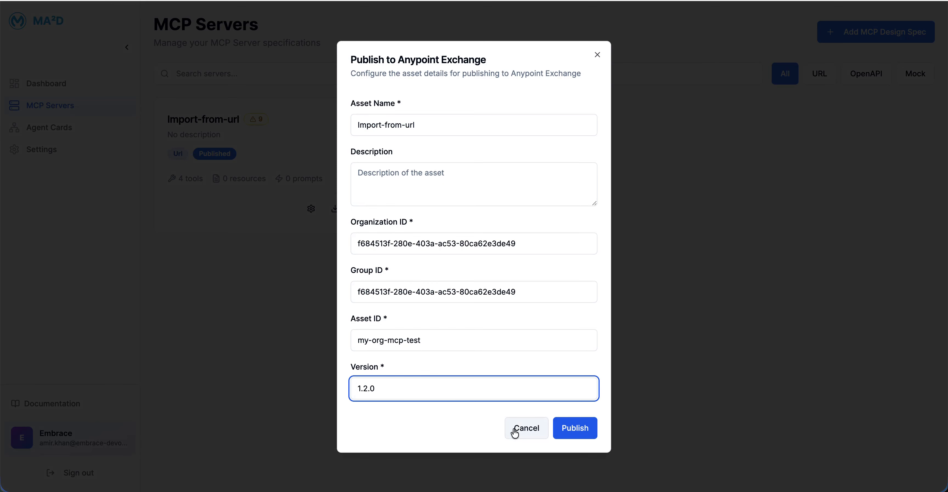
{"action": "left_click", "coordinate": [574, 428]}
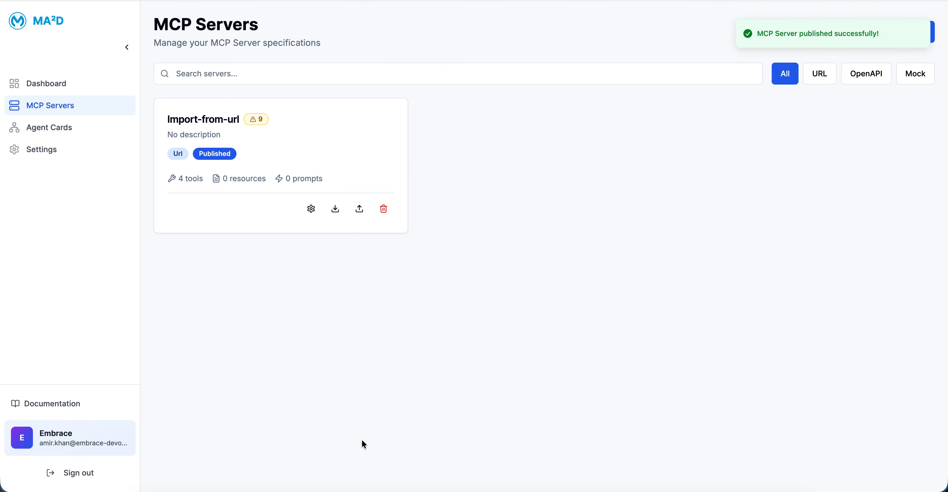
Step: Switch to Firefox and sign in to MuleSoft Anypoint Platform with a saved username and password
{"action": "left_click", "coordinate": [287, 487]}
{"action": "left_click", "coordinate": [394, 140]}
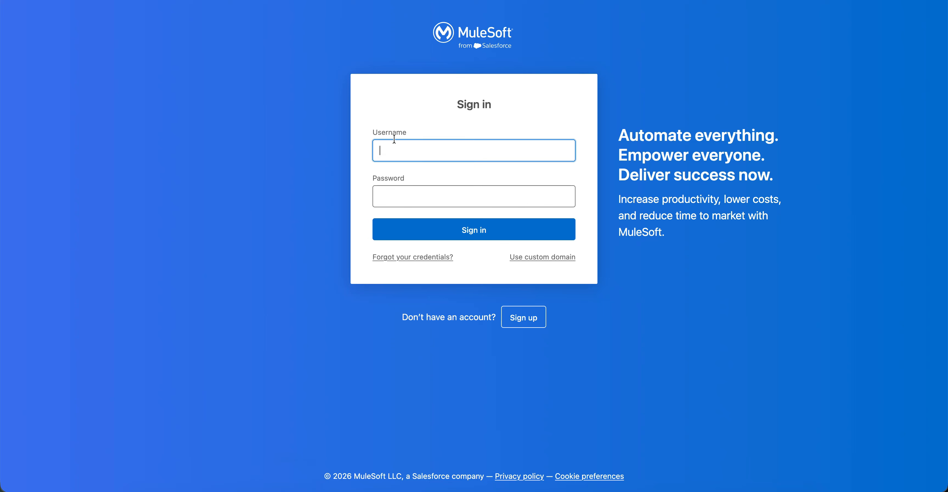
{"action": "left_click", "coordinate": [392, 172]}
{"action": "left_click", "coordinate": [433, 232]}
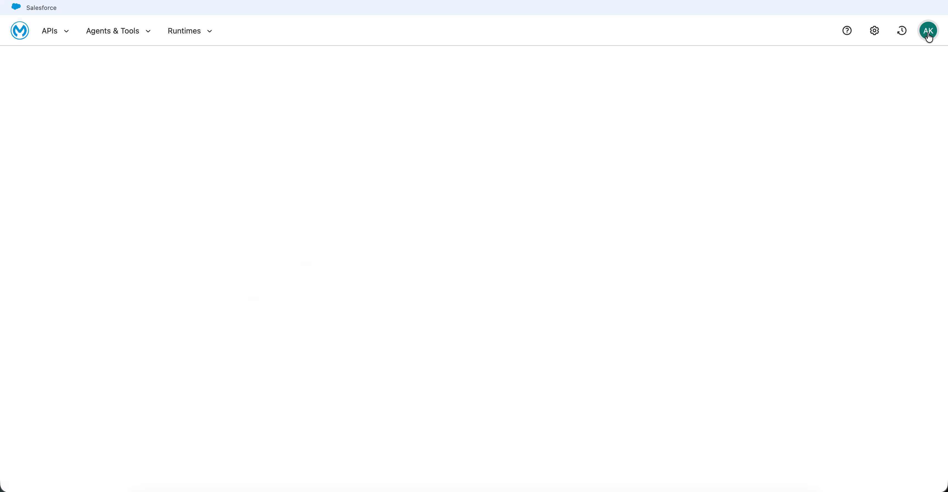
Step: Sign out and sign back in to Anypoint Platform using a different saved username and password
{"action": "left_click", "coordinate": [928, 36]}
{"action": "left_click", "coordinate": [845, 164]}
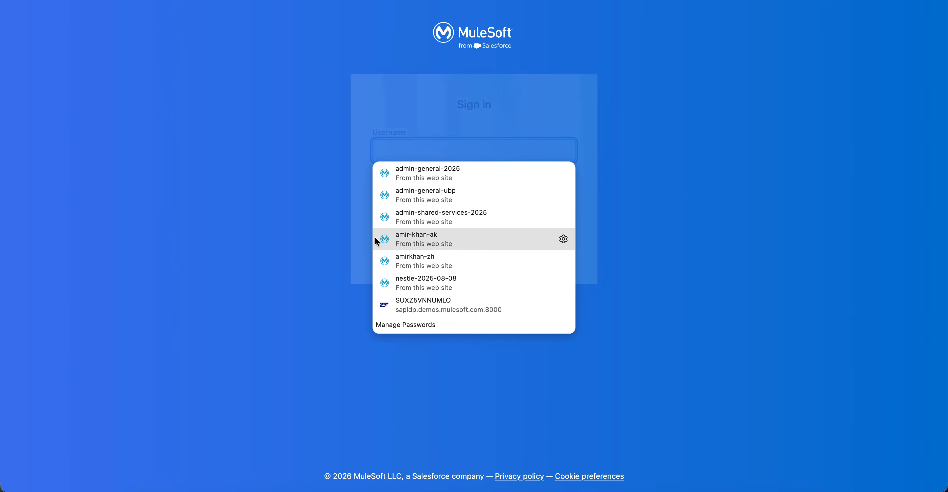
{"action": "left_click", "coordinate": [451, 190]}
{"action": "left_click", "coordinate": [430, 236]}
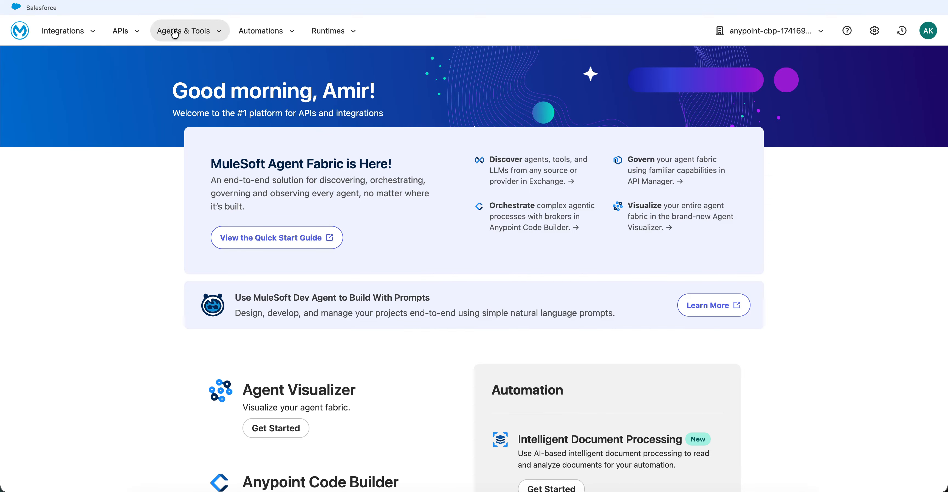
Step: Open Exchange from Agents & Tools and dismiss the network error
{"action": "left_click", "coordinate": [186, 31]}
{"action": "left_click", "coordinate": [201, 111]}
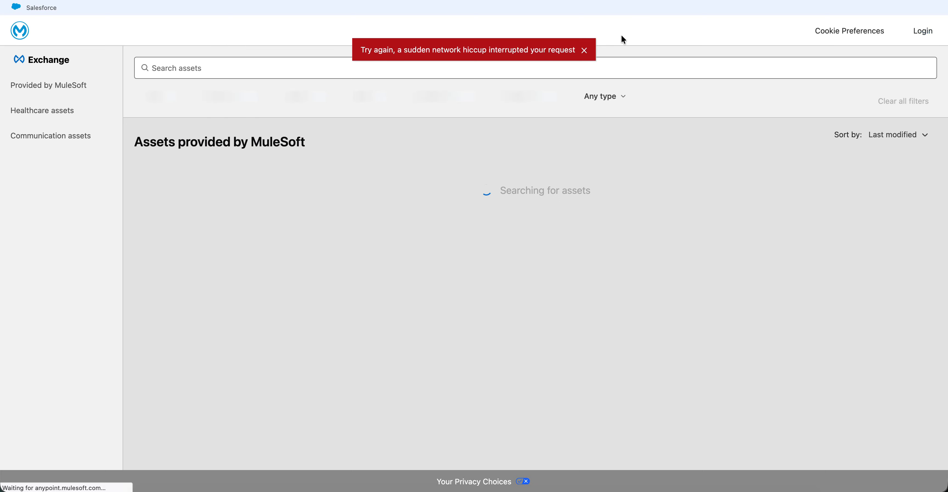
{"action": "left_click", "coordinate": [582, 50]}
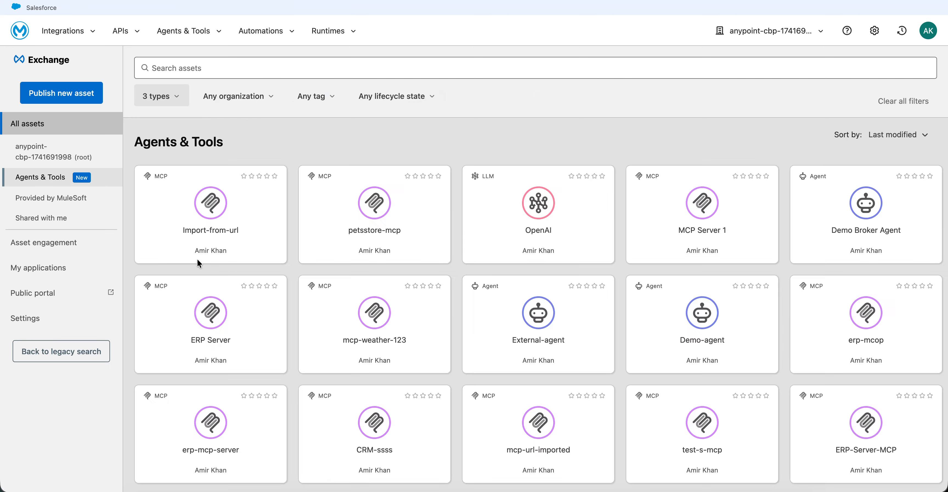
Step: Open the Import-from-url asset and examine its specification details and tool definitions
{"action": "left_click", "coordinate": [191, 213]}
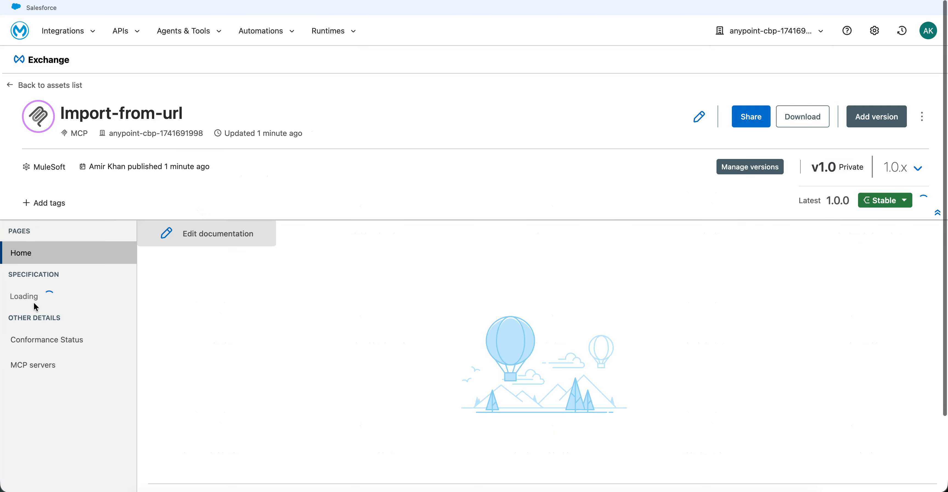
{"action": "left_click", "coordinate": [33, 301]}
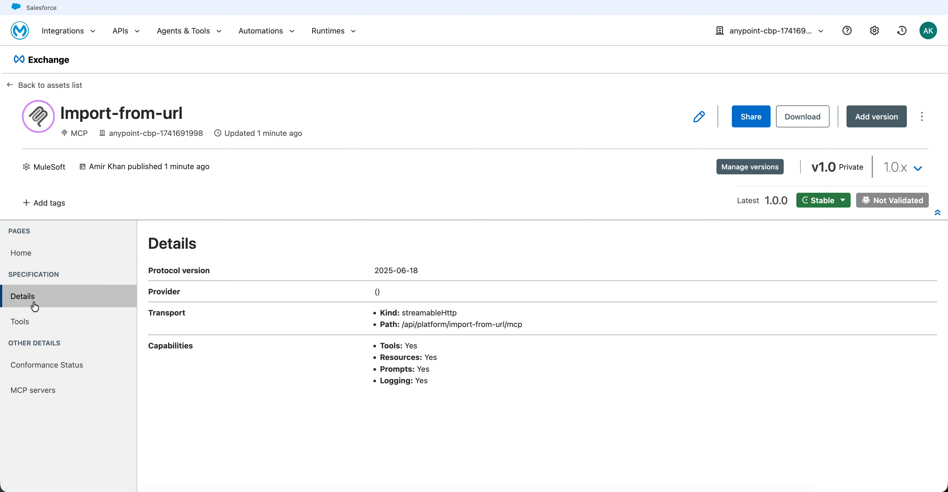
{"action": "left_click", "coordinate": [41, 323]}
{"action": "scroll", "coordinate": [257, 350], "scroll_direction": "down", "scroll_amount": 3}
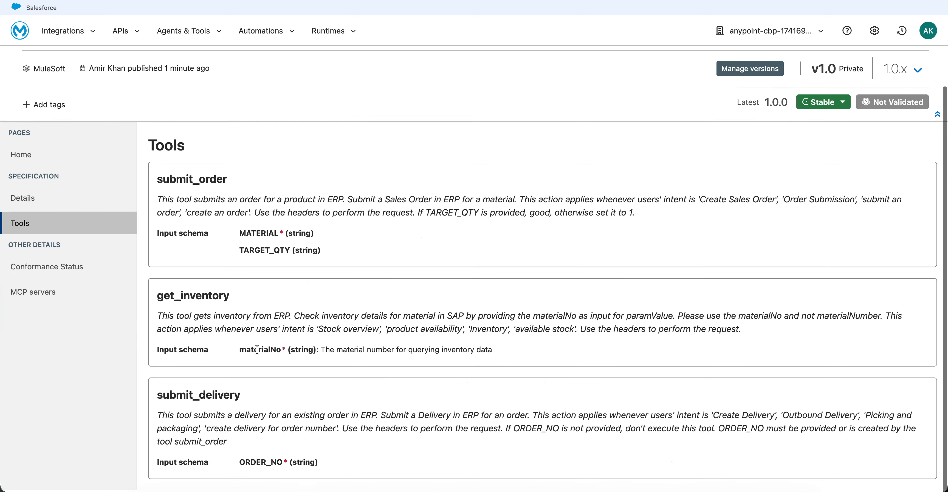
{"action": "scroll", "coordinate": [939, 209], "scroll_direction": "up", "scroll_amount": 3}
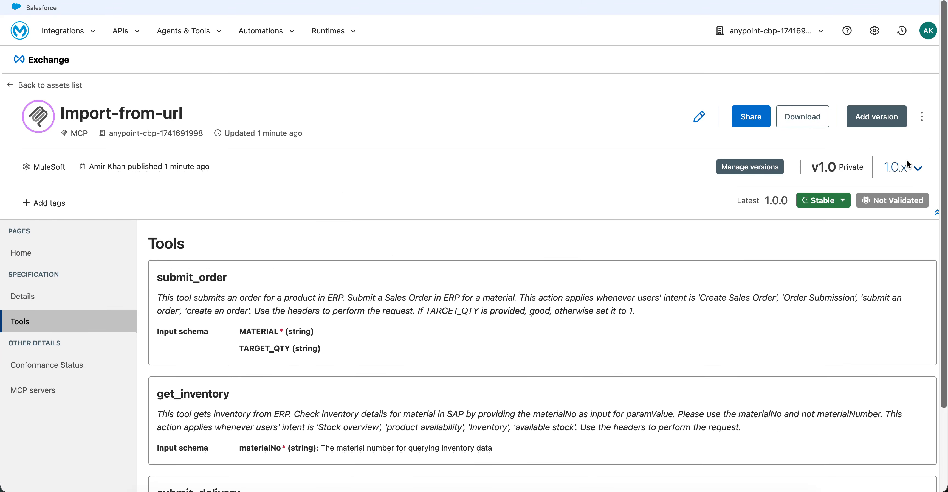
Step: Check the available versions of Import-from-url, reopening the asset from the assets list to check them again
{"action": "left_click", "coordinate": [907, 162]}
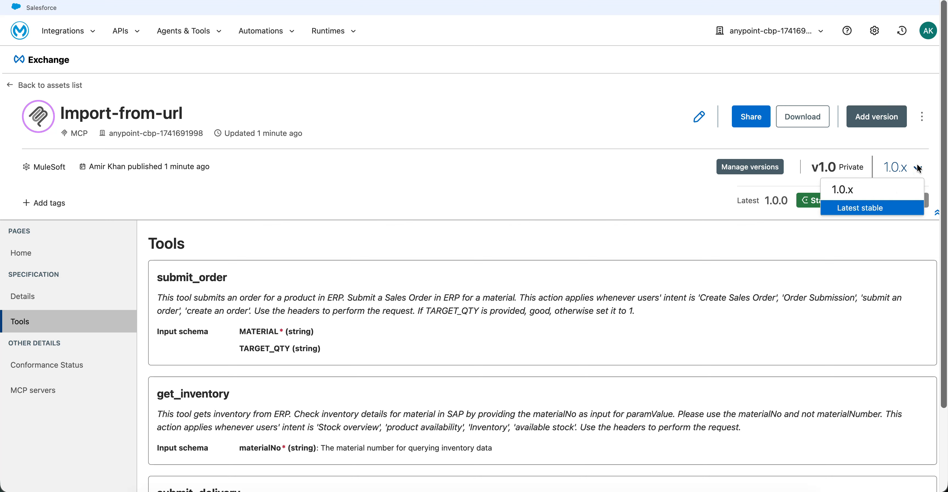
{"action": "left_click", "coordinate": [29, 88]}
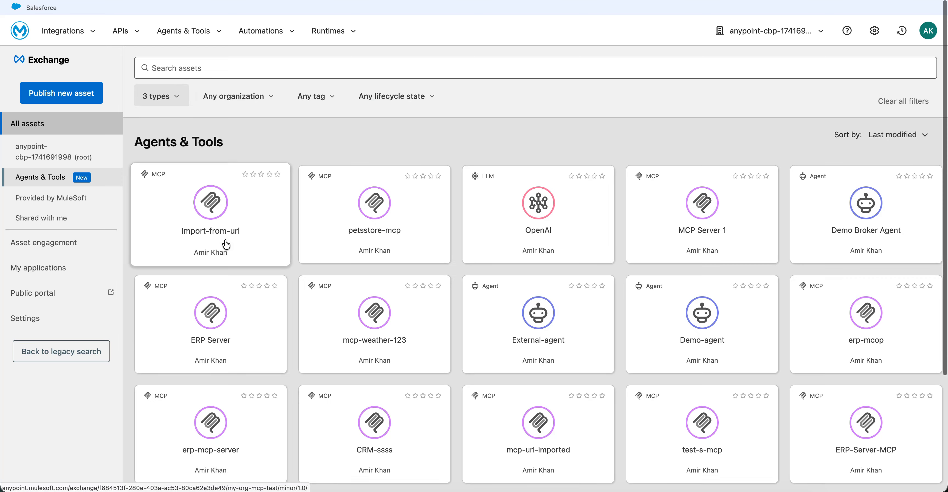
{"action": "left_click", "coordinate": [226, 244]}
{"action": "left_click", "coordinate": [919, 167]}
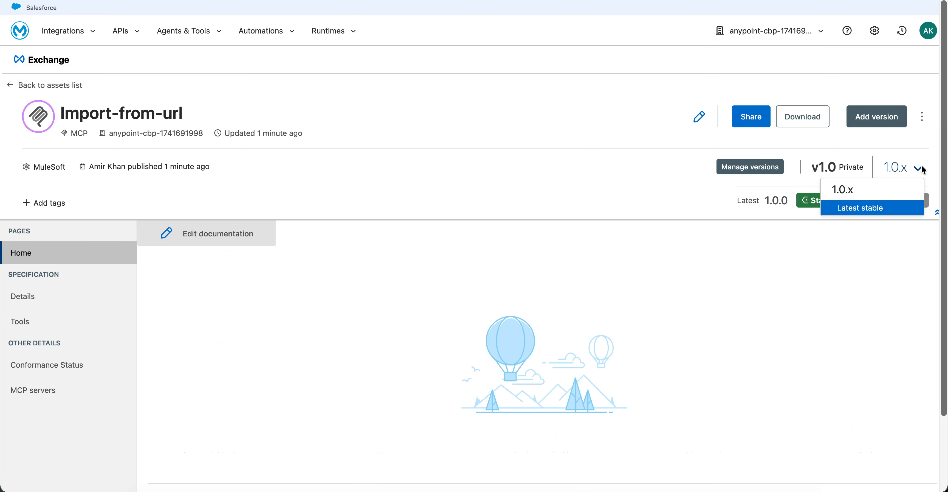
{"action": "left_click", "coordinate": [918, 167]}
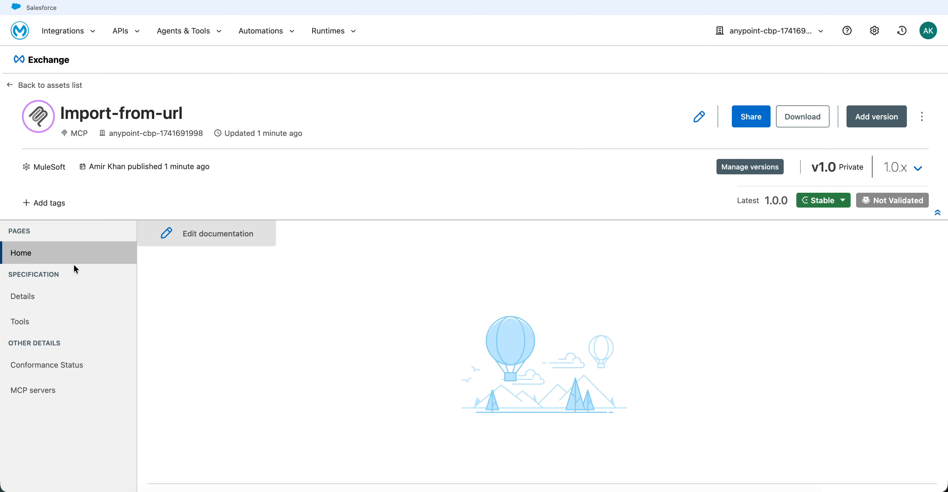
Step: Recheck the reopened asset's specification details and list of tools
{"action": "left_click", "coordinate": [55, 299]}
{"action": "left_click", "coordinate": [51, 323]}
{"action": "scroll", "coordinate": [291, 453], "scroll_direction": "down", "scroll_amount": 3}
{"action": "scroll", "coordinate": [291, 453], "scroll_direction": "up", "scroll_amount": 3}
Step: Switch back to MA²D, view the creation options for a new MCP server, and close the dialog without choosing one
{"action": "left_click", "coordinate": [245, 491]}
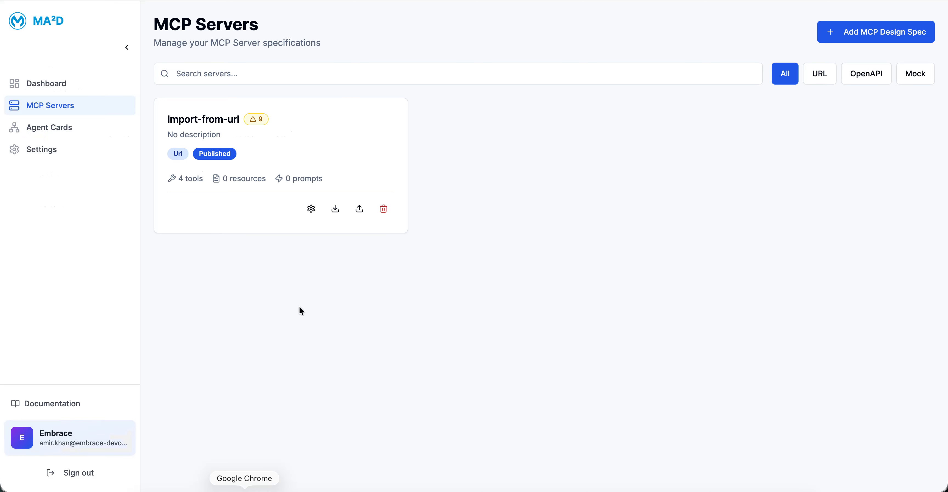
{"action": "left_click", "coordinate": [844, 37]}
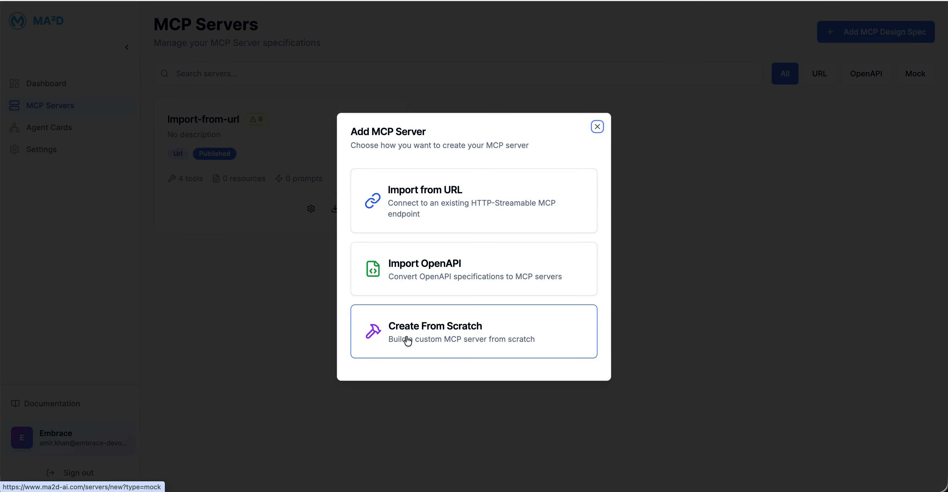
{"action": "left_click", "coordinate": [689, 216]}
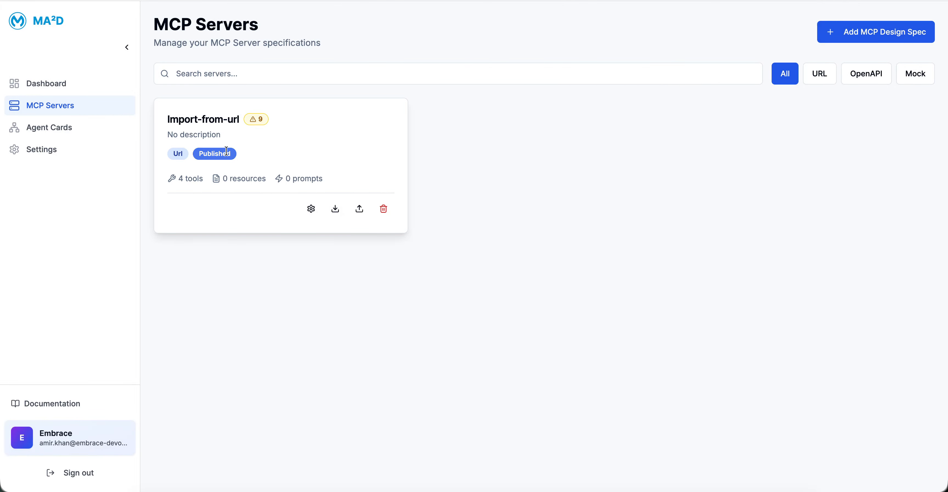
Step: Open the Import-from-url server's compliance report and examine the passed rules and the issues for the server and each tool
{"action": "left_click", "coordinate": [310, 209]}
{"action": "left_click", "coordinate": [462, 73]}
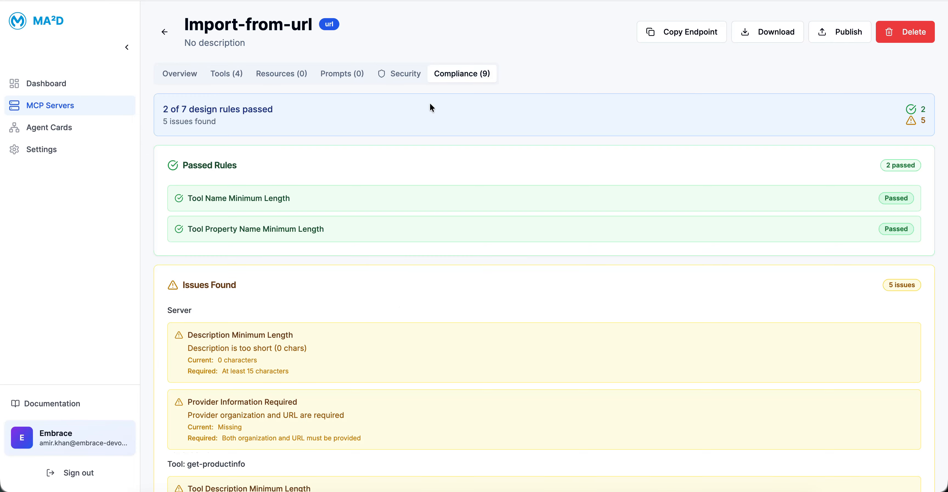
{"action": "scroll", "coordinate": [329, 229], "scroll_direction": "down", "scroll_amount": 10}
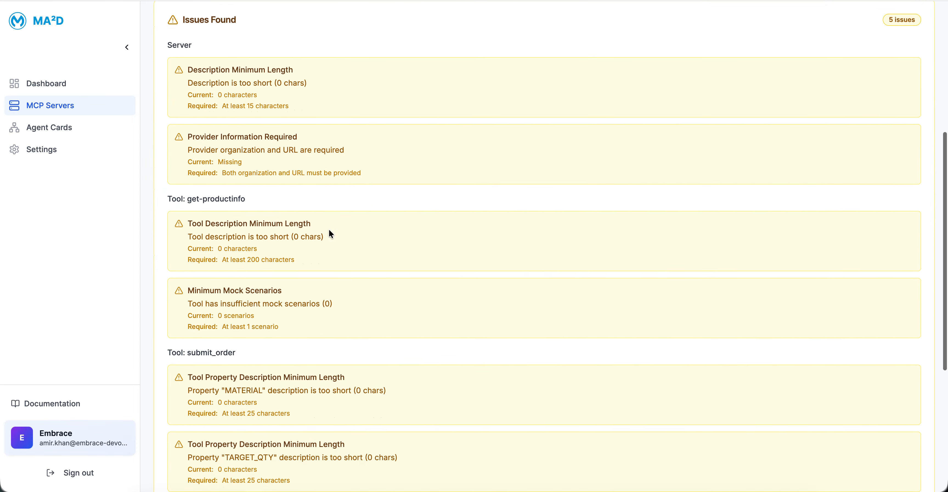
{"action": "scroll", "coordinate": [331, 233], "scroll_direction": "up", "scroll_amount": 10}
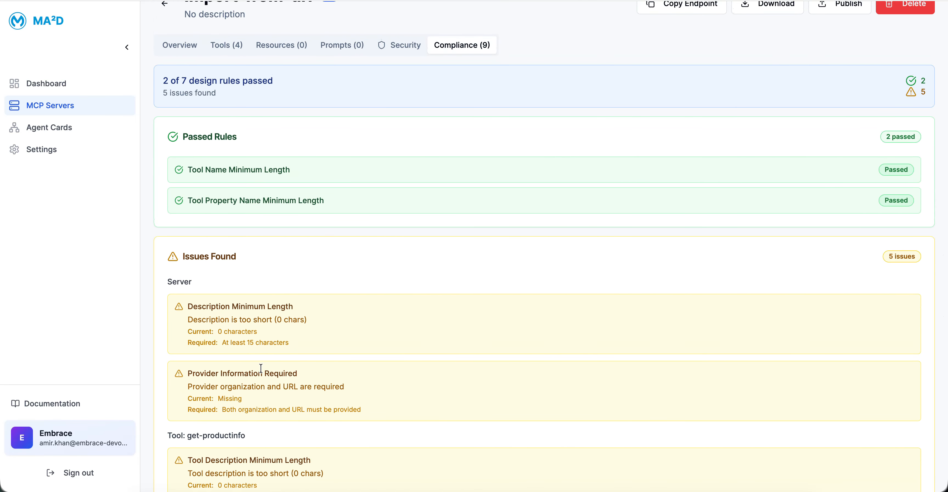
{"action": "scroll", "coordinate": [260, 368], "scroll_direction": "down", "scroll_amount": 5}
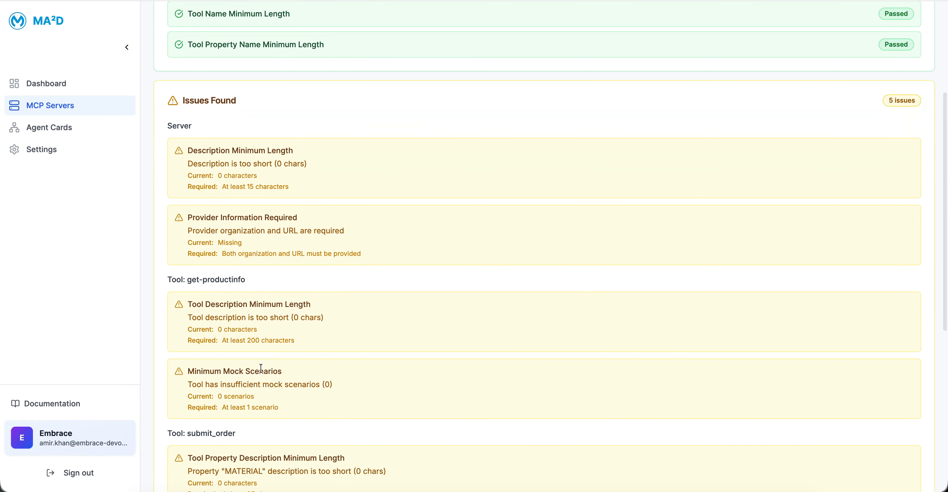
{"action": "scroll", "coordinate": [260, 368], "scroll_direction": "down", "scroll_amount": 8}
{"action": "scroll", "coordinate": [261, 366], "scroll_direction": "down", "scroll_amount": 2}
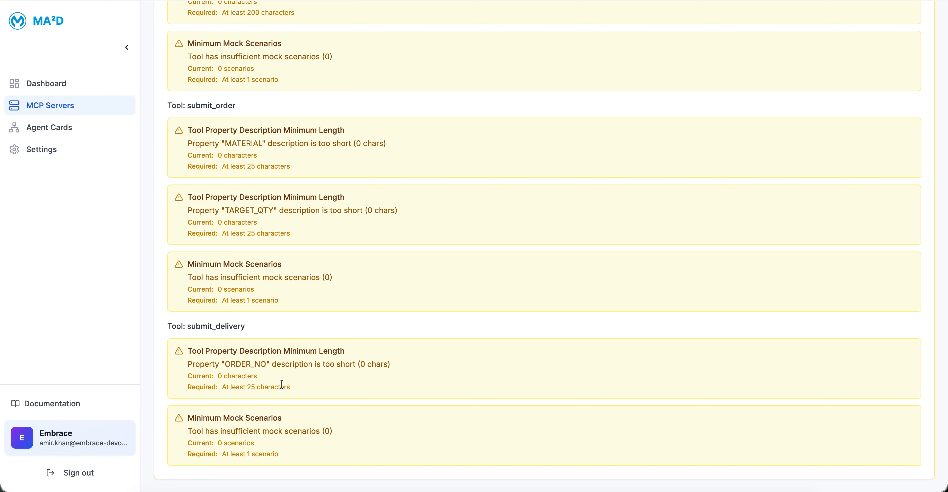
{"action": "scroll", "coordinate": [282, 384], "scroll_direction": "up", "scroll_amount": 6}
{"action": "scroll", "coordinate": [282, 384], "scroll_direction": "up", "scroll_amount": 10}
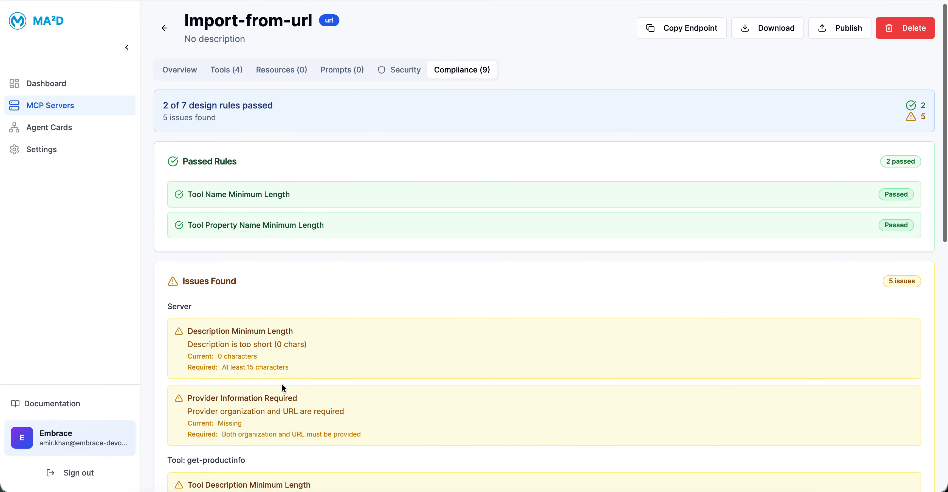
{"action": "scroll", "coordinate": [283, 387], "scroll_direction": "down", "scroll_amount": 2}
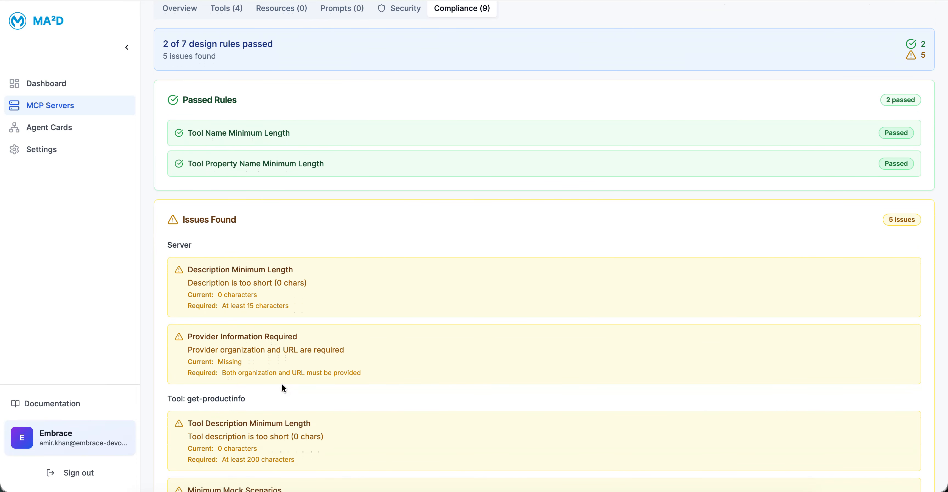
{"action": "scroll", "coordinate": [282, 384], "scroll_direction": "up", "scroll_amount": 2}
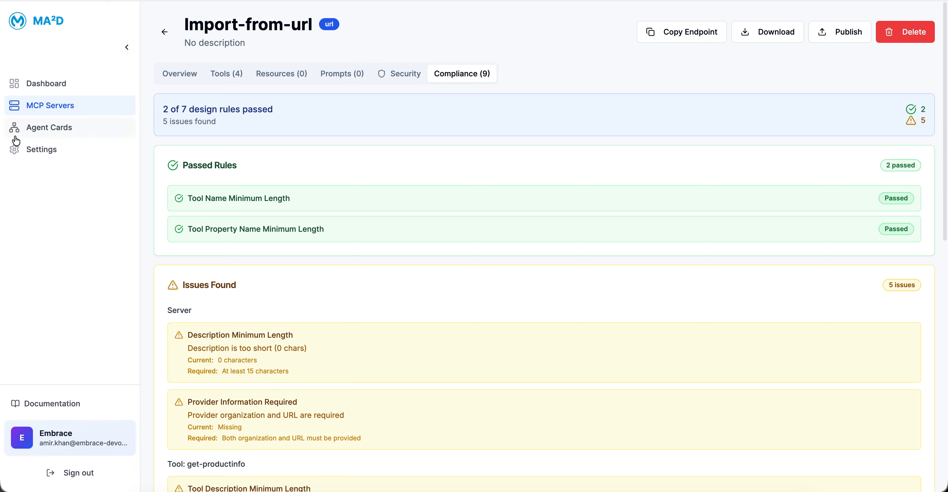
Step: In the Design Rules settings, disable Description Minimum Length, Provider Information Required and Tool Name Minimum Length
{"action": "left_click", "coordinate": [40, 151]}
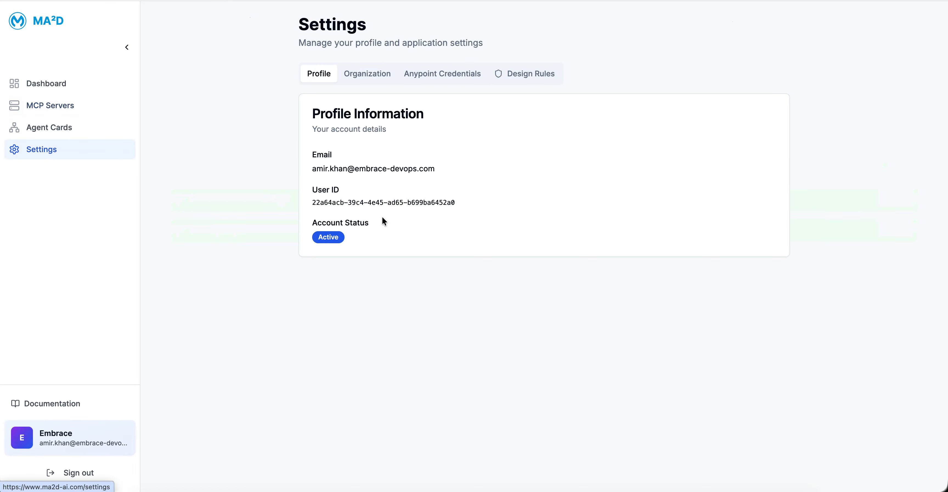
{"action": "left_click", "coordinate": [541, 82]}
{"action": "left_click", "coordinate": [333, 246]}
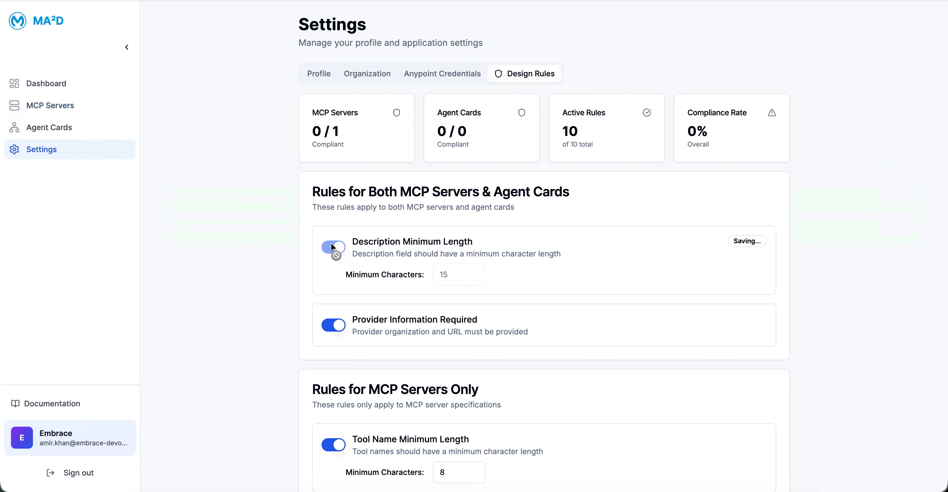
{"action": "left_click", "coordinate": [335, 303]}
{"action": "left_click", "coordinate": [335, 417]}
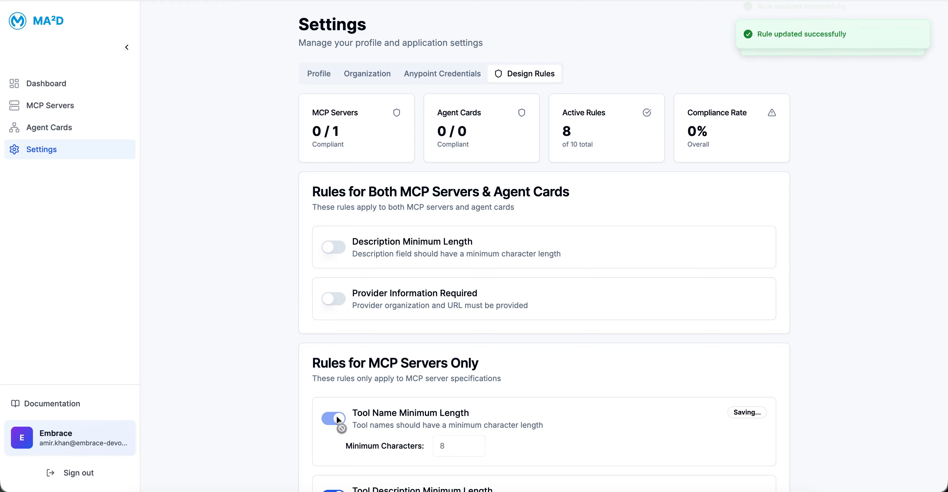
Step: Disable the minimum length rules for tool descriptions, tool property names and tool property descriptions, plus Minimum Mock Scenarios
{"action": "scroll", "coordinate": [336, 414], "scroll_direction": "down", "scroll_amount": 4}
{"action": "left_click", "coordinate": [334, 327]}
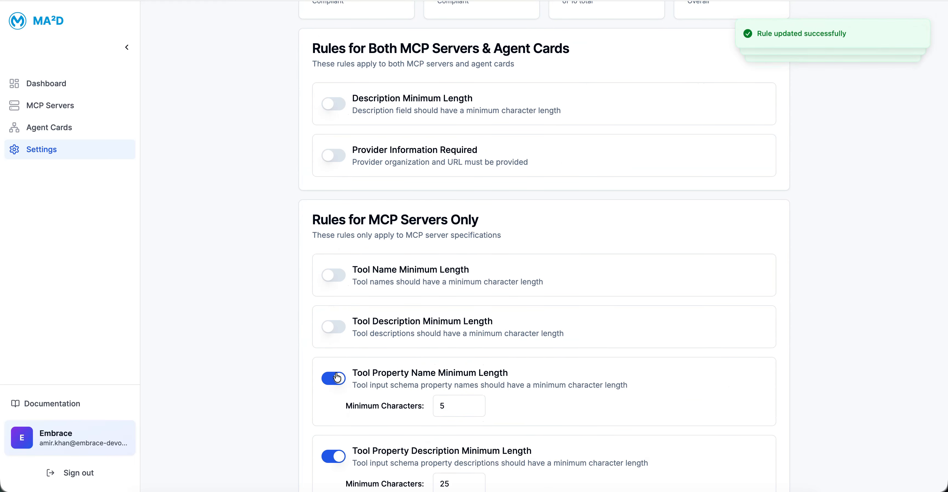
{"action": "left_click", "coordinate": [334, 378]}
{"action": "left_click", "coordinate": [335, 434]}
{"action": "scroll", "coordinate": [331, 368], "scroll_direction": "down", "scroll_amount": 10}
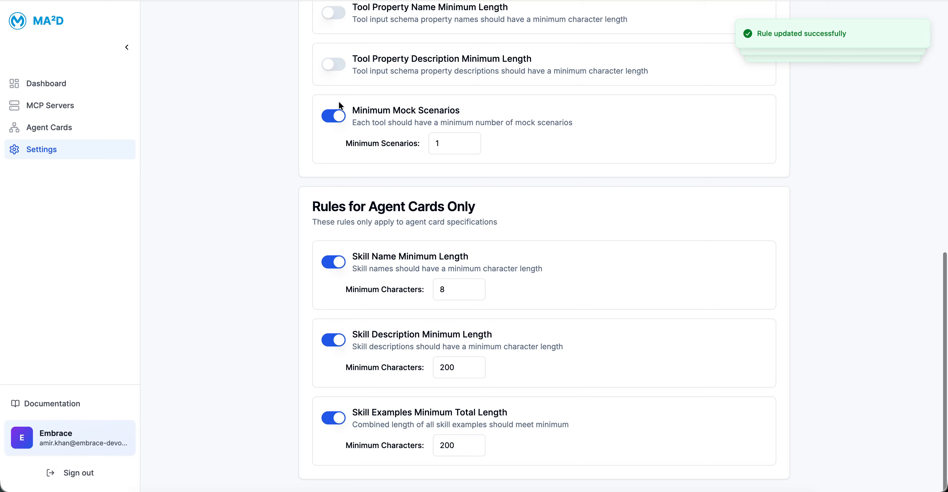
{"action": "left_click", "coordinate": [334, 117]}
{"action": "scroll", "coordinate": [396, 156], "scroll_direction": "up", "scroll_amount": 15}
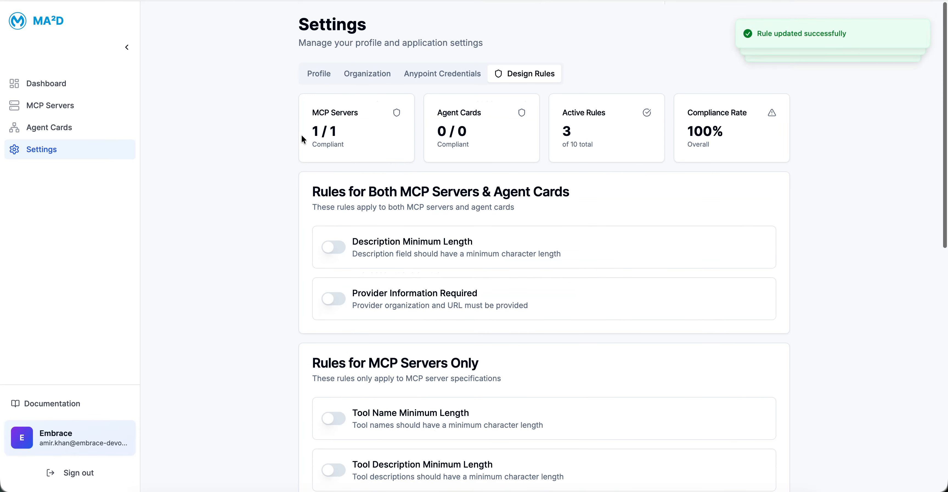
Step: Re-enable the Description Minimum Length, Provider Information Required and Tool Name Minimum Length rules
{"action": "left_click", "coordinate": [336, 241]}
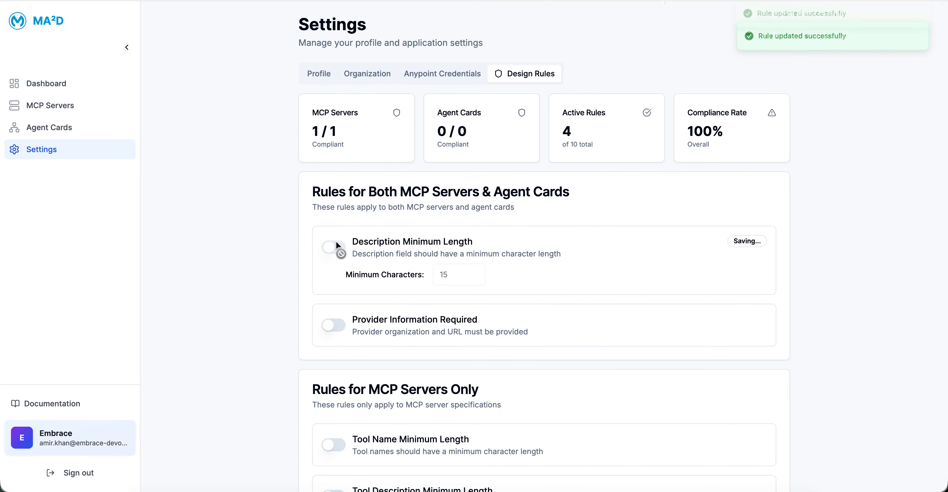
{"action": "left_click", "coordinate": [333, 326]}
{"action": "left_click", "coordinate": [334, 444]}
Step: Re-enable Tool Description, Tool Property Name and Tool Property Description Minimum Length, along with Minimum Mock Scenarios
{"action": "scroll", "coordinate": [336, 443], "scroll_direction": "down", "scroll_amount": 5}
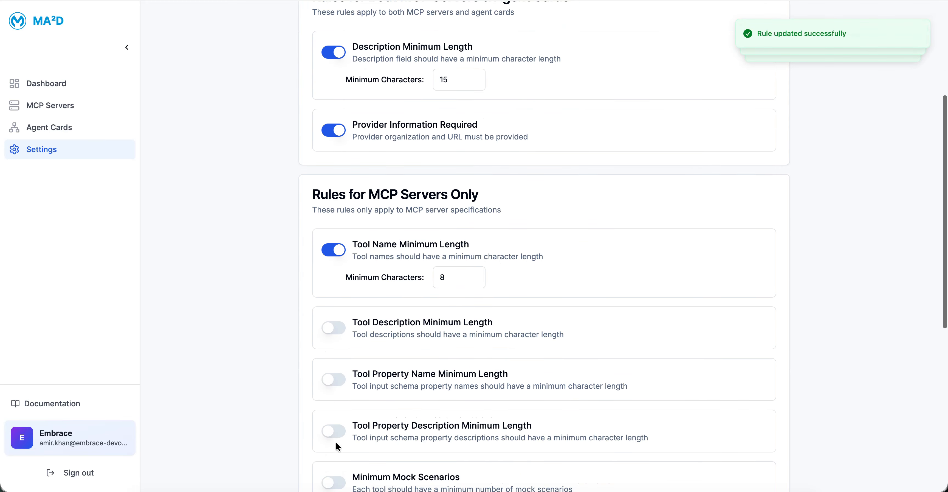
{"action": "left_click", "coordinate": [335, 321]}
{"action": "left_click", "coordinate": [334, 397]}
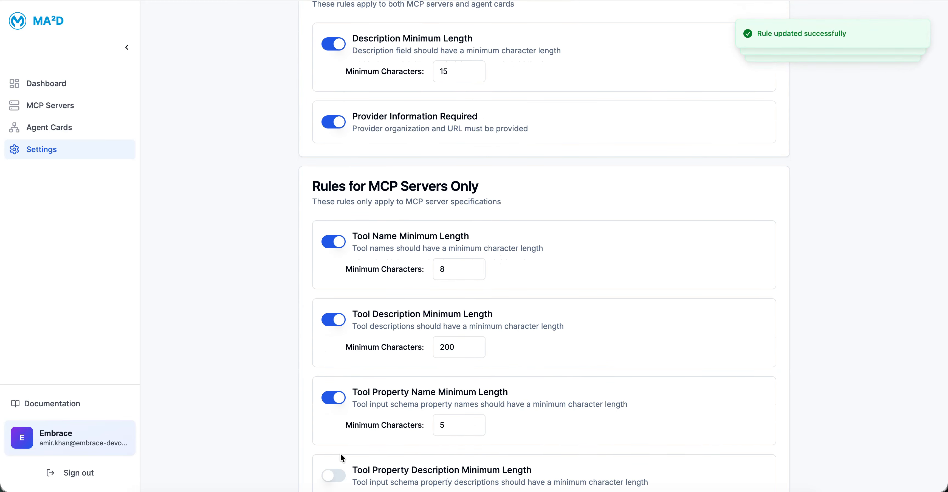
{"action": "scroll", "coordinate": [335, 386], "scroll_direction": "down", "scroll_amount": 3}
{"action": "left_click", "coordinate": [333, 363]}
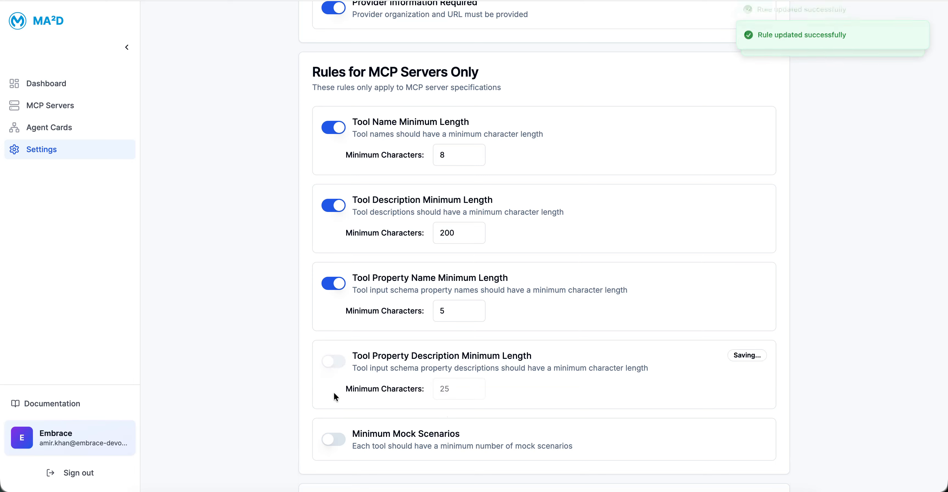
{"action": "left_click", "coordinate": [332, 439]}
{"action": "scroll", "coordinate": [807, 145], "scroll_direction": "up", "scroll_amount": 9}
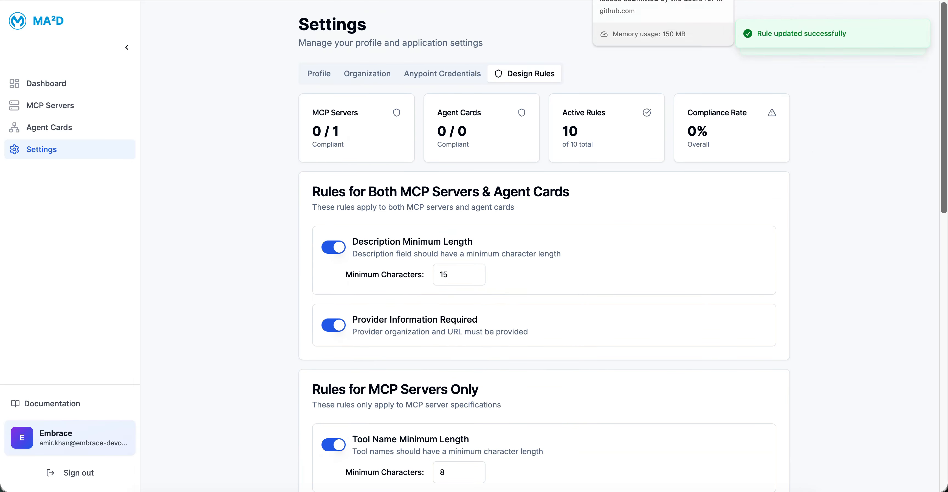
Step: Open the MA²D documentation, view the linked ma2d-ai-issues issue list on GitHub, and return to the documentation
{"action": "left_click", "coordinate": [54, 404]}
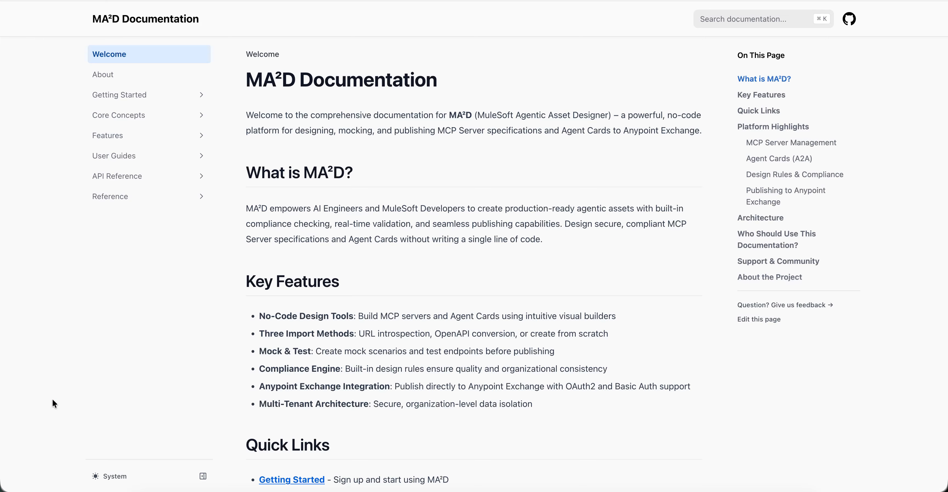
{"action": "left_click", "coordinate": [851, 24]}
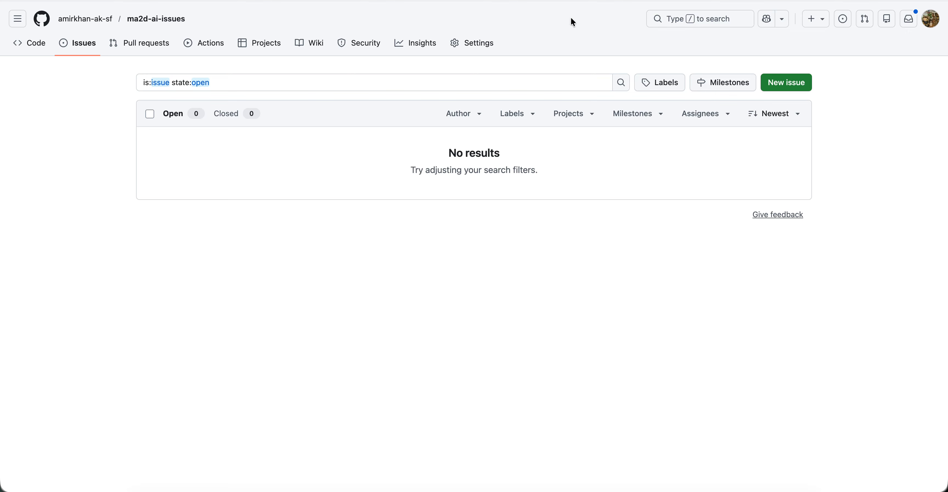
{"action": "left_click", "coordinate": [603, 1]}
Step: Open the documentation's About page and read the project overview, vision, project owners and technology stack
{"action": "left_click", "coordinate": [158, 73]}
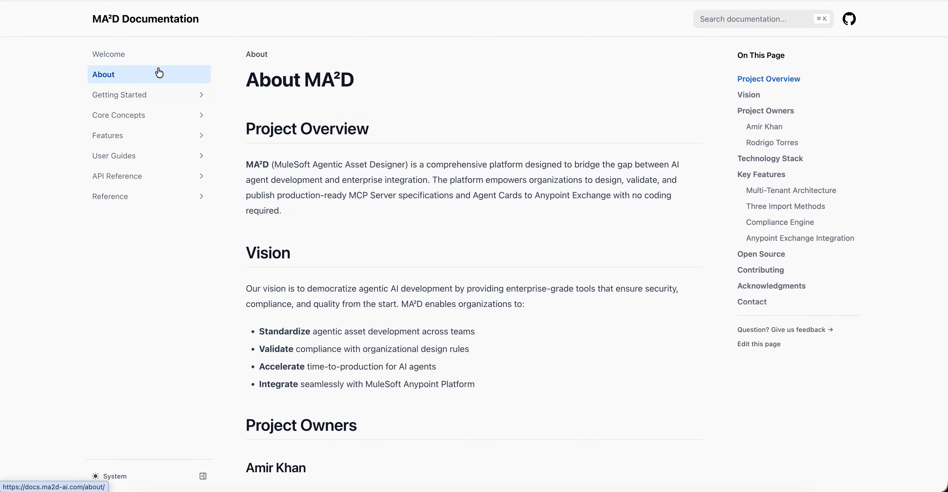
{"action": "scroll", "coordinate": [266, 298], "scroll_direction": "down", "scroll_amount": 3}
{"action": "scroll", "coordinate": [264, 295], "scroll_direction": "down", "scroll_amount": 7}
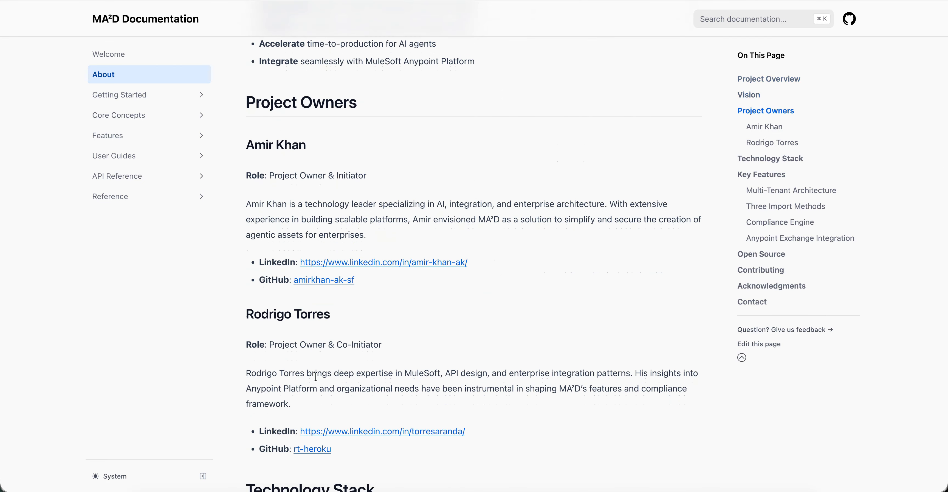
{"action": "scroll", "coordinate": [320, 335], "scroll_direction": "down", "scroll_amount": 4}
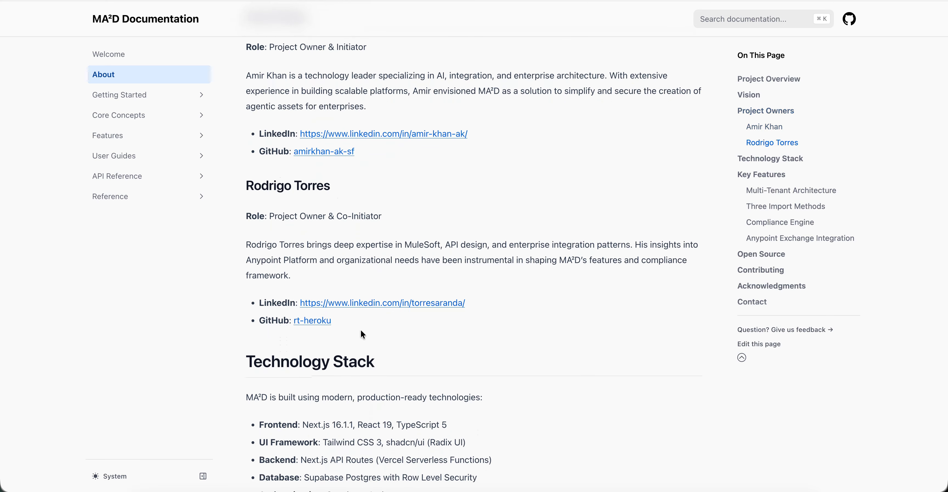
{"action": "scroll", "coordinate": [360, 330], "scroll_direction": "up", "scroll_amount": 12}
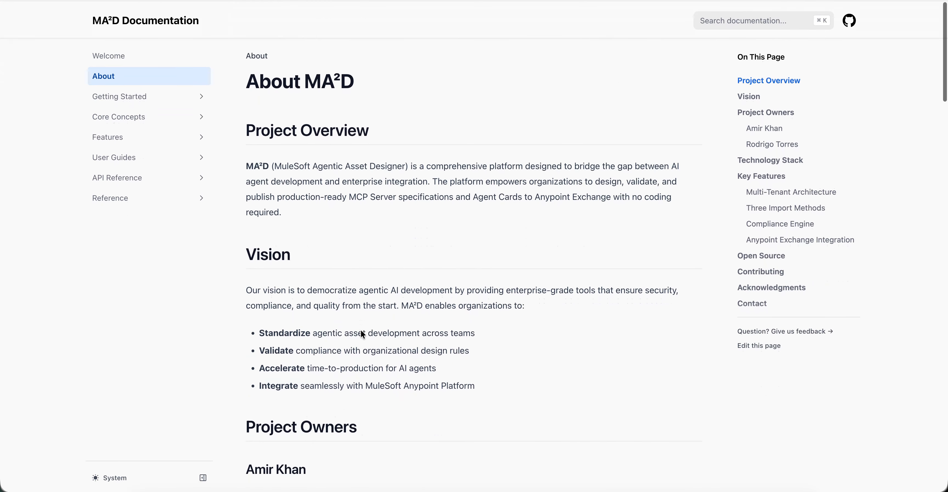